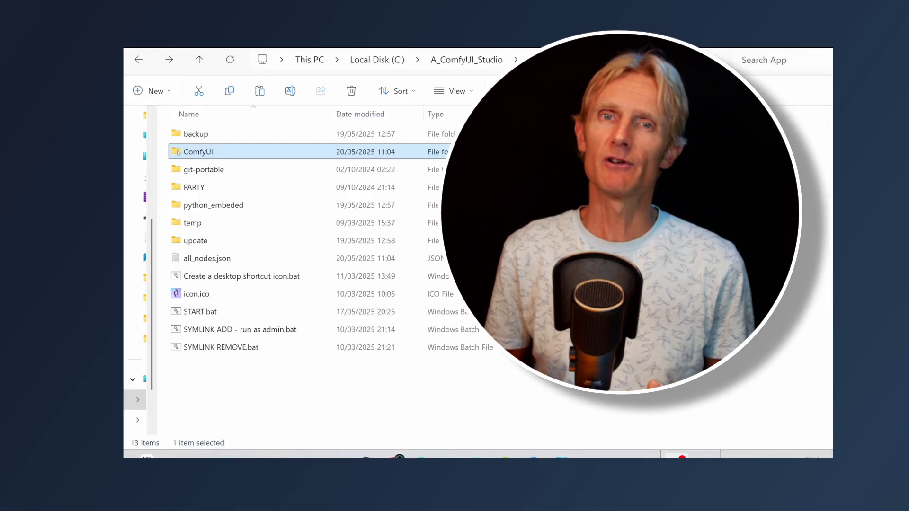
Open the ComfyUI install's models > checkpoints folder
double_click(190, 150)
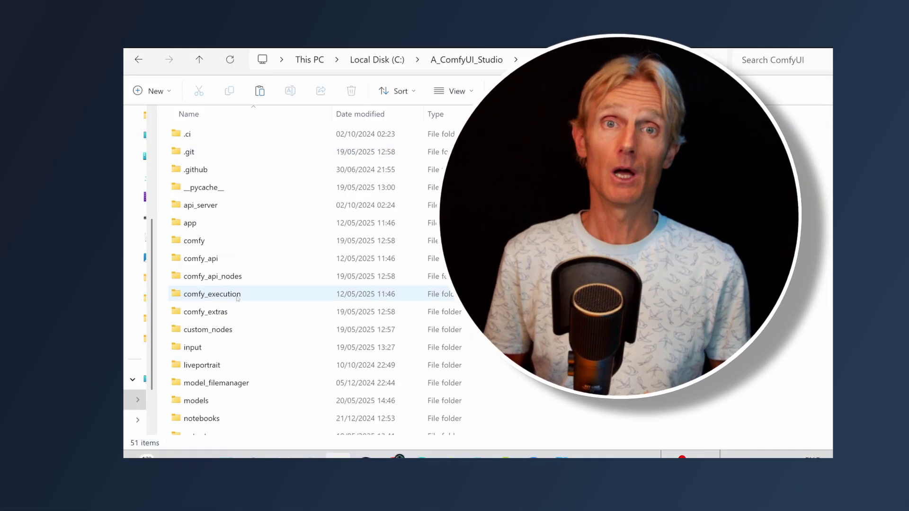
left_click(181, 401)
double_click(181, 401)
double_click(199, 186)
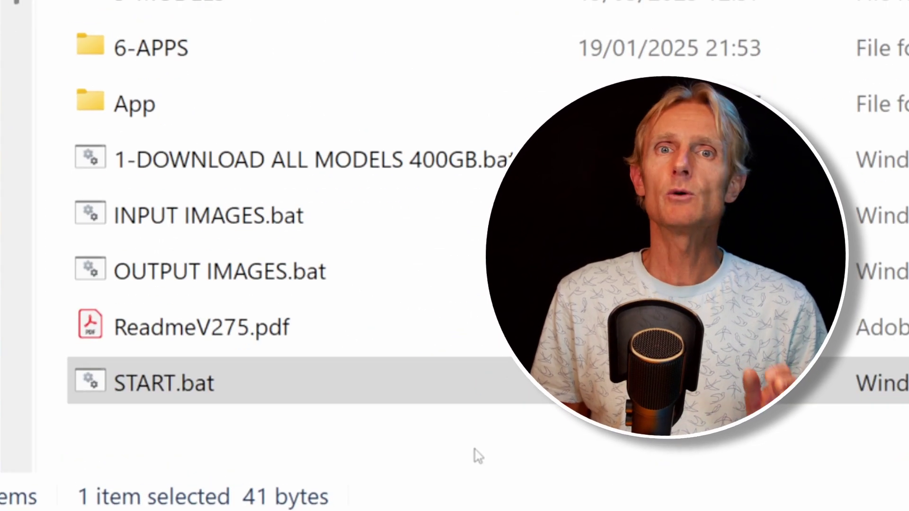
From the Studio folder, browse 5-MODELS > MODELS BY WORKFLOW > 4X QUICK UPSCALE to the remacri download script
left_click(98, 417)
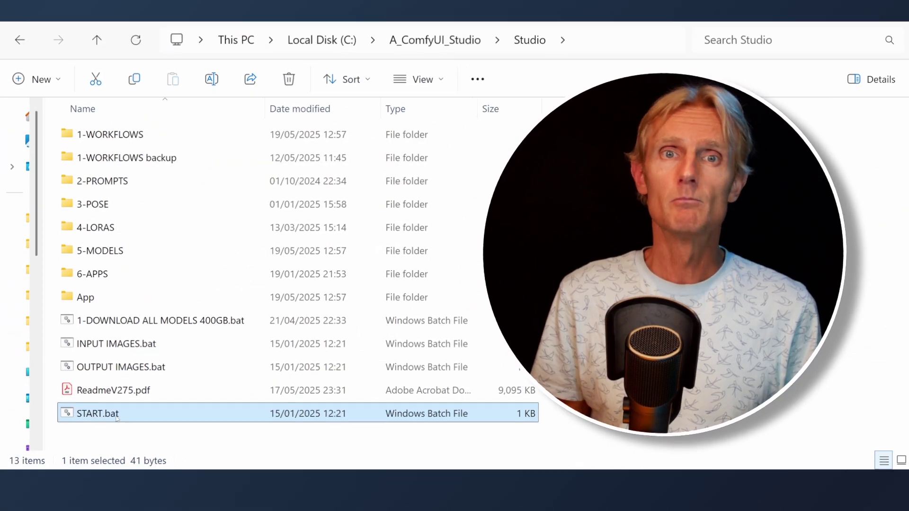
double_click(205, 388)
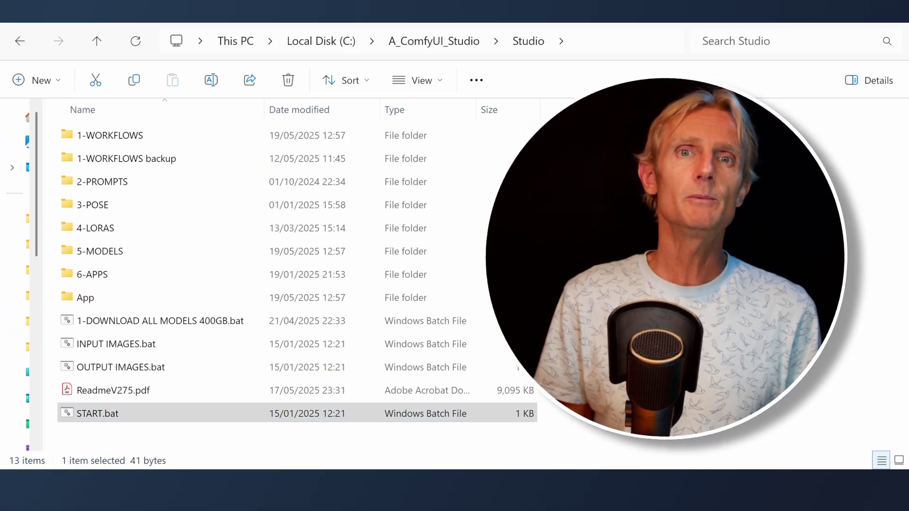
left_click(114, 253)
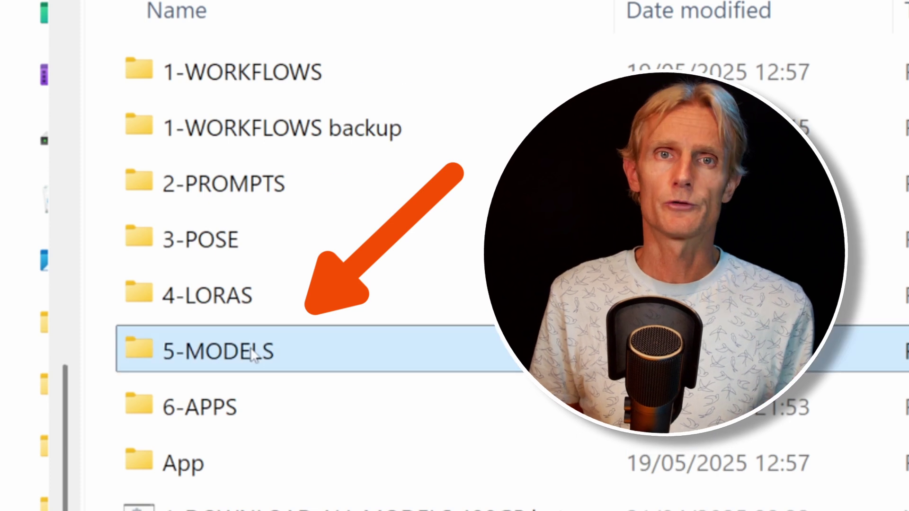
double_click(254, 355)
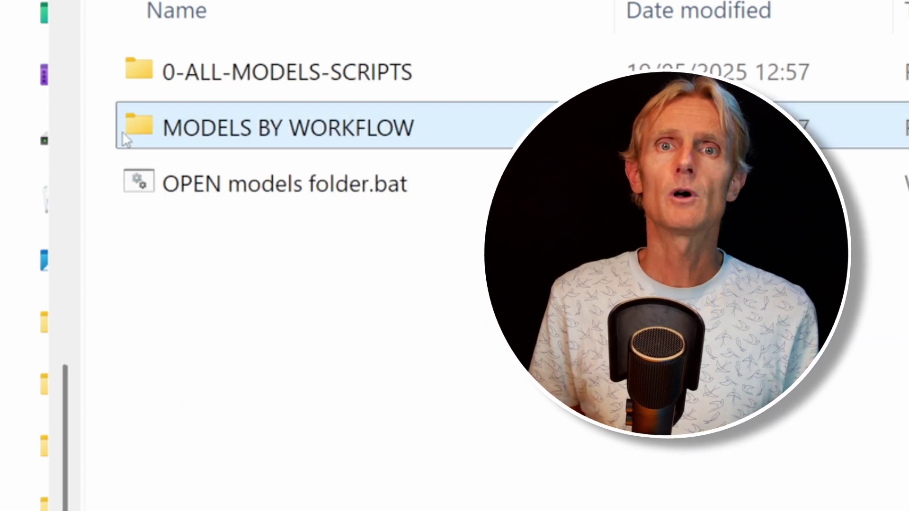
double_click(125, 138)
double_click(144, 124)
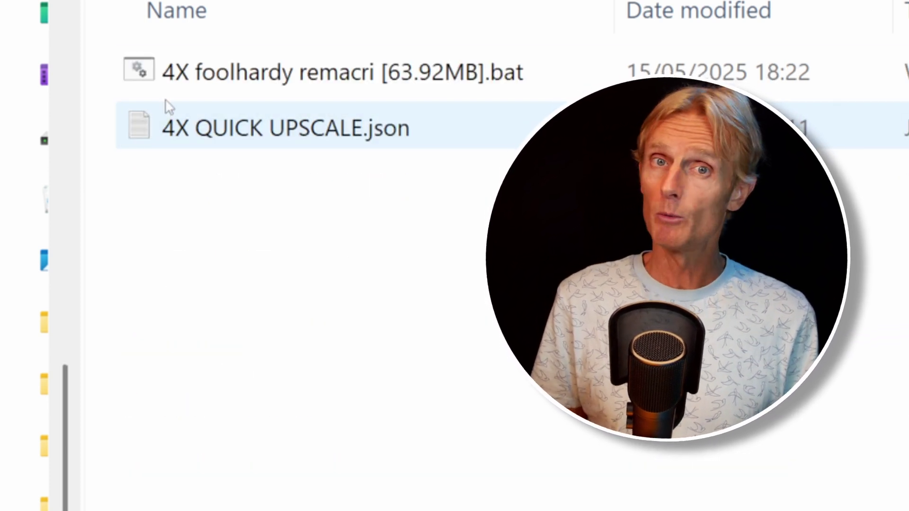
left_click(205, 72)
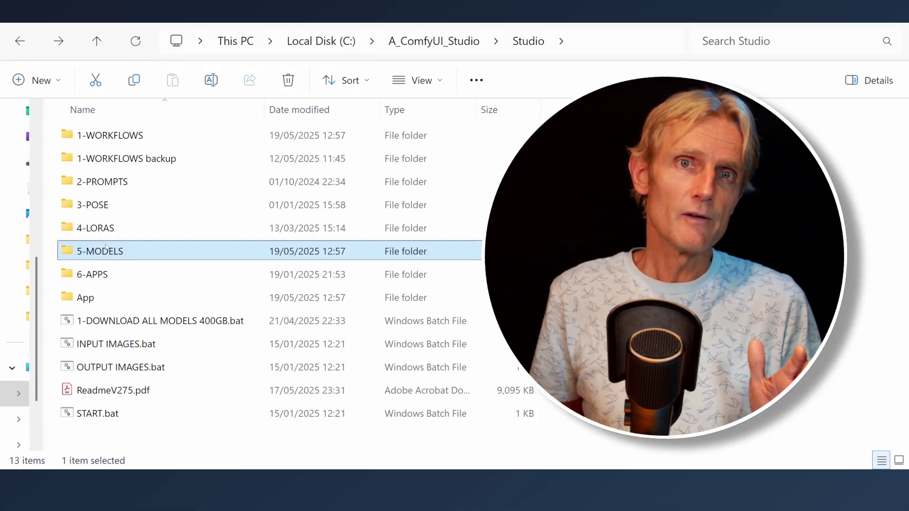
Pass over the 1-DOWNLOAD ALL MODELS 400GB.bat script and launch START.bat from the Studio folder
left_click(146, 322)
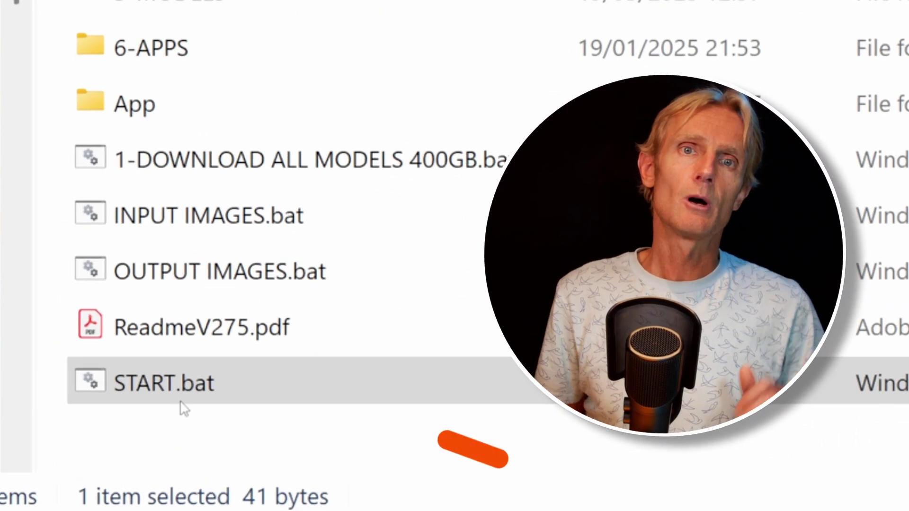
left_click(129, 405)
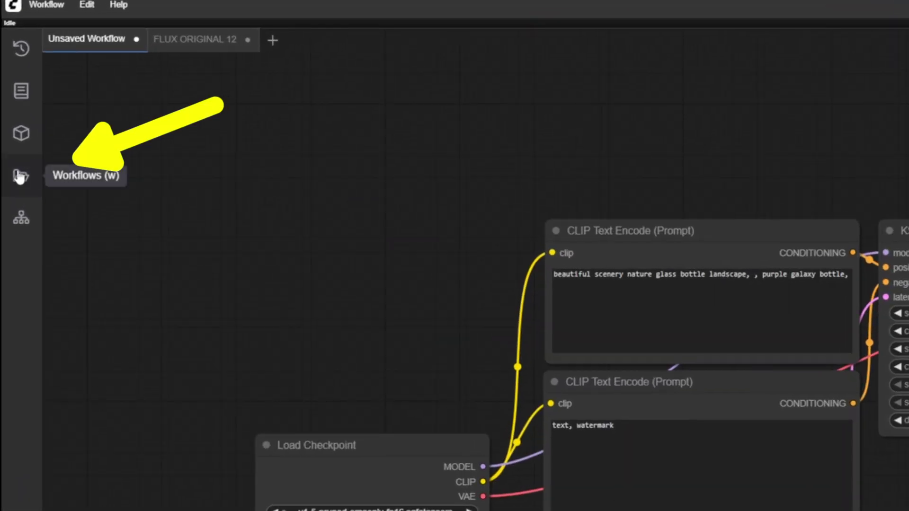
Show the workflows sidebar listing the Studio folders 0-IMAGE through 7-UPSCALE and saved JSON workflows
left_click(19, 176)
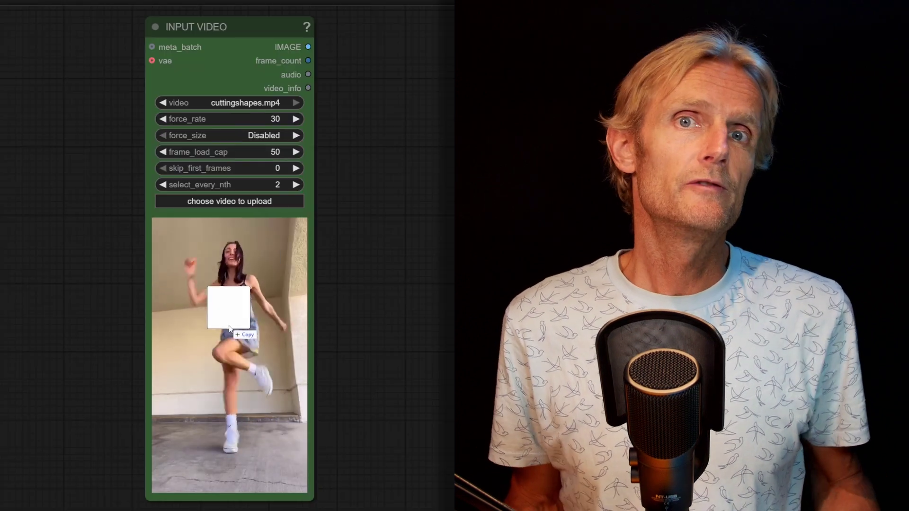
left_click_drag(229, 327, 228, 325)
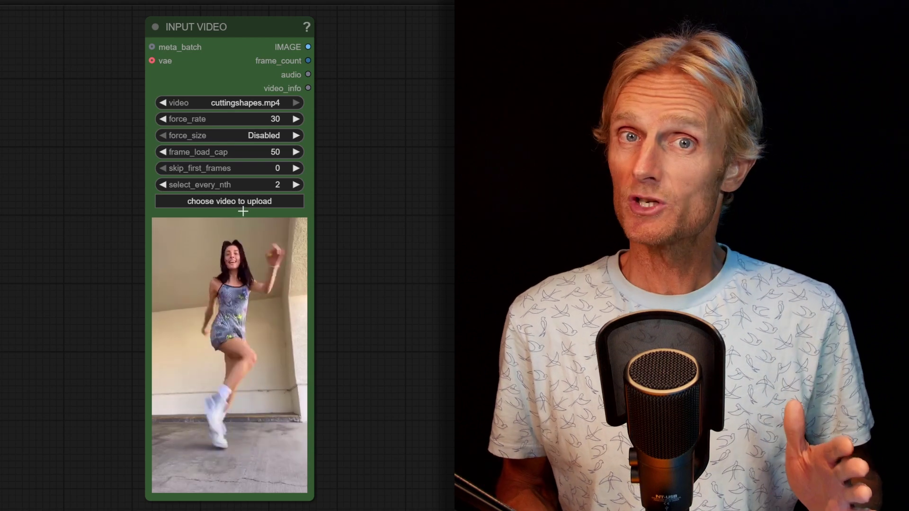
left_click(242, 201)
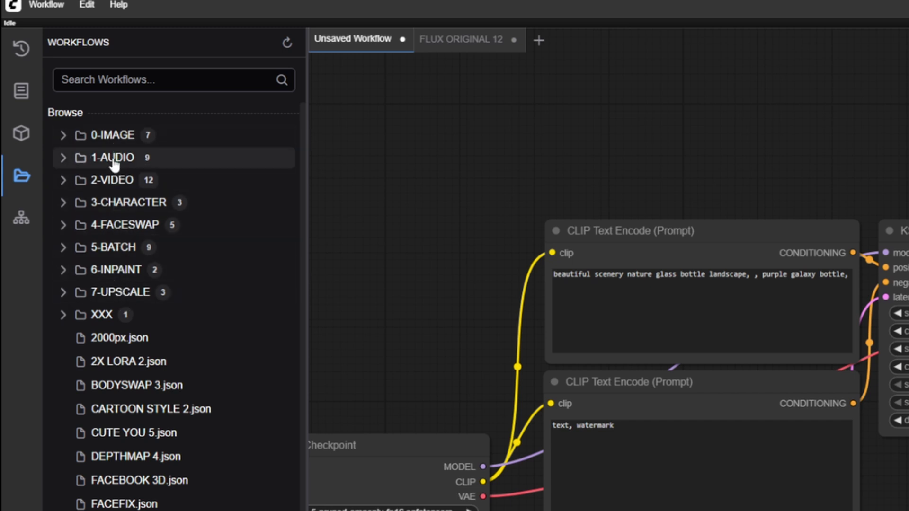
Load 0-IMAGE > FLUX ORIGINAL 12.json and set Enable FLUX ORIGINAL to no in the SWITCHER
left_click(63, 136)
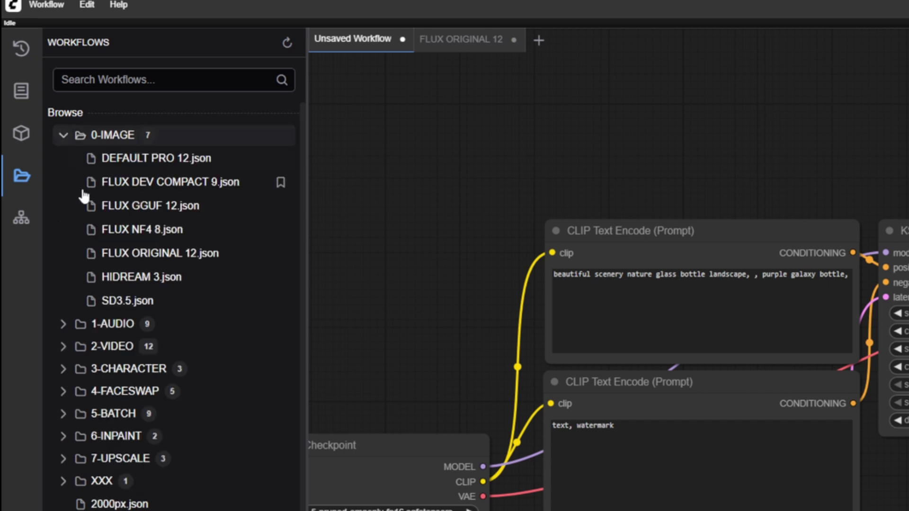
left_click(161, 255)
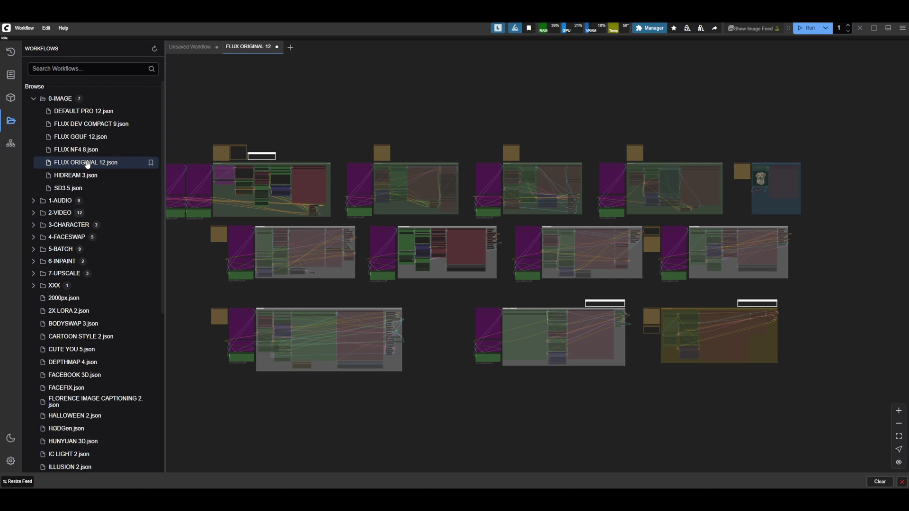
left_click(12, 123)
scroll(349, 153, "up", 15)
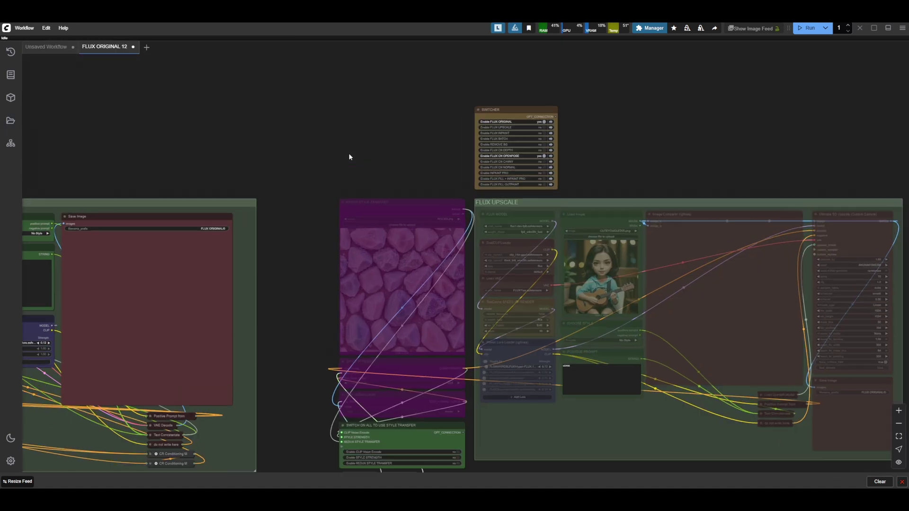
scroll(571, 128, "up", 6)
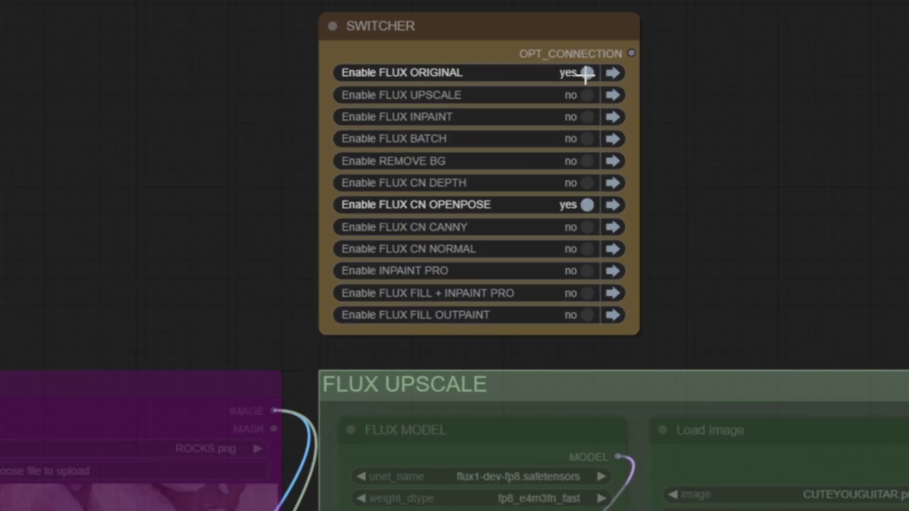
left_click(586, 74)
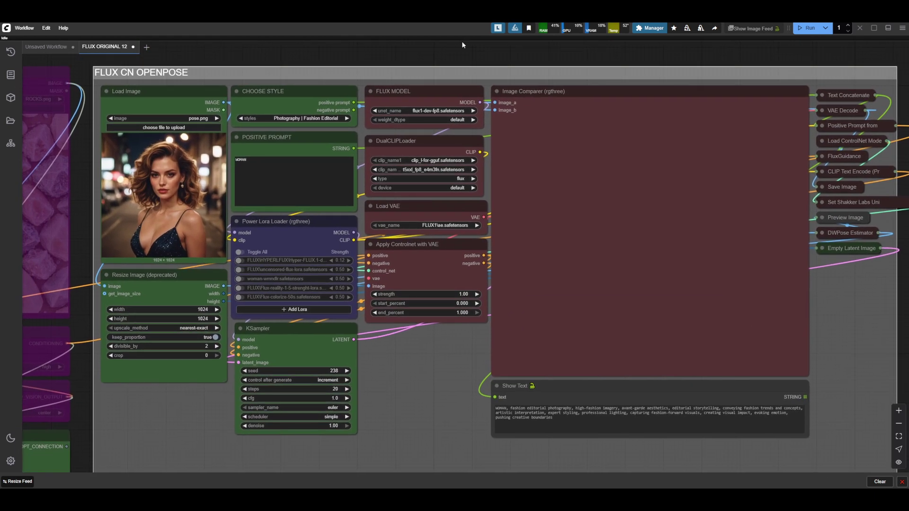
Load the first-frame photo, resize to 1920×1080, and paste the explorer description as the positive prompt
left_click_drag(462, 45, 228, 204)
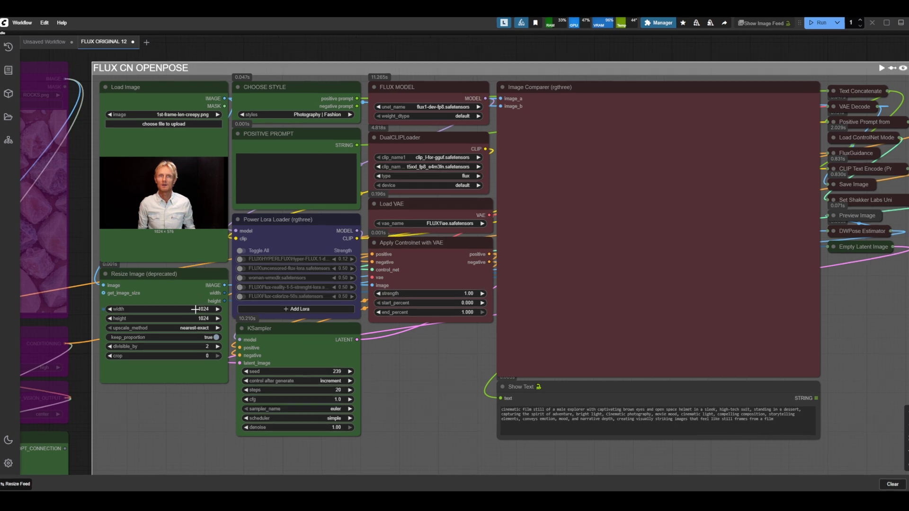
left_click(190, 309)
type("1920")
key("Return")
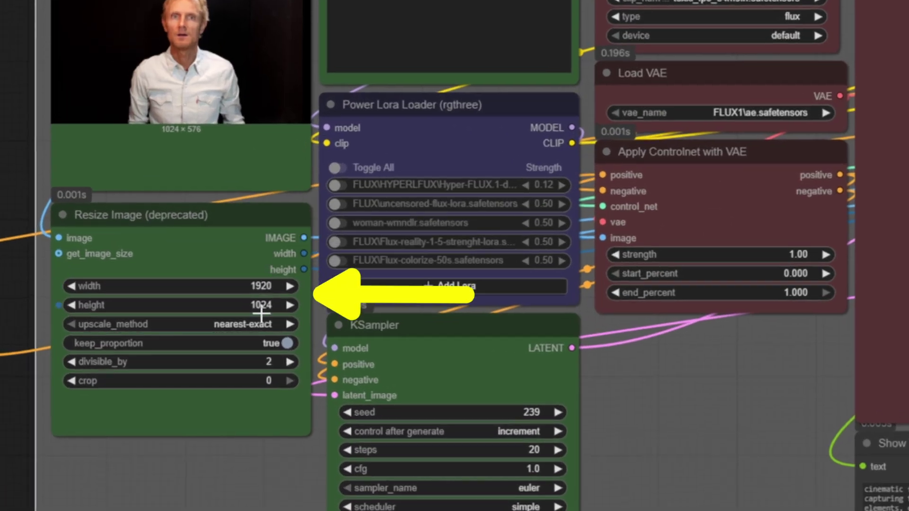
left_click(180, 305)
type("1080")
key("Return")
left_click(252, 175)
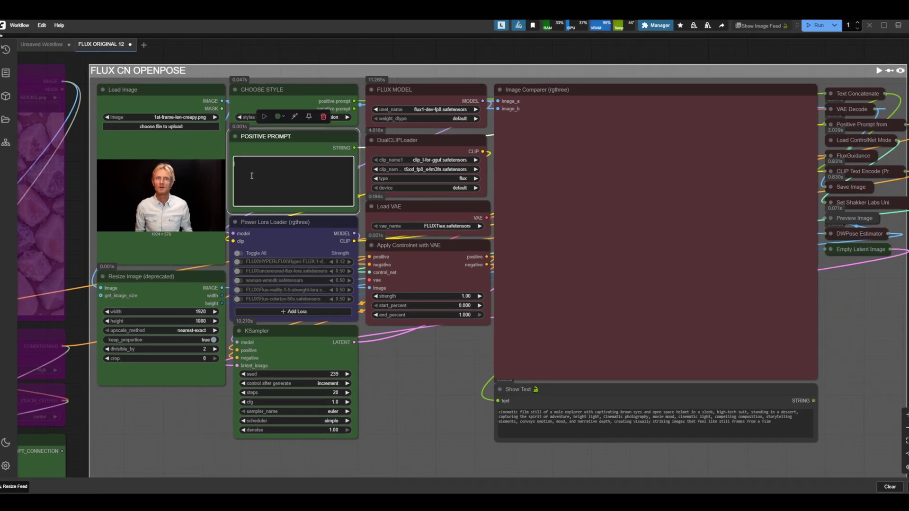
type("cinematic film still of a male explorer with captivating brown eyes and open space helmet in a sleek, high-tech suit, standing in a dessert, capturing the spirit of adventure, bright light")
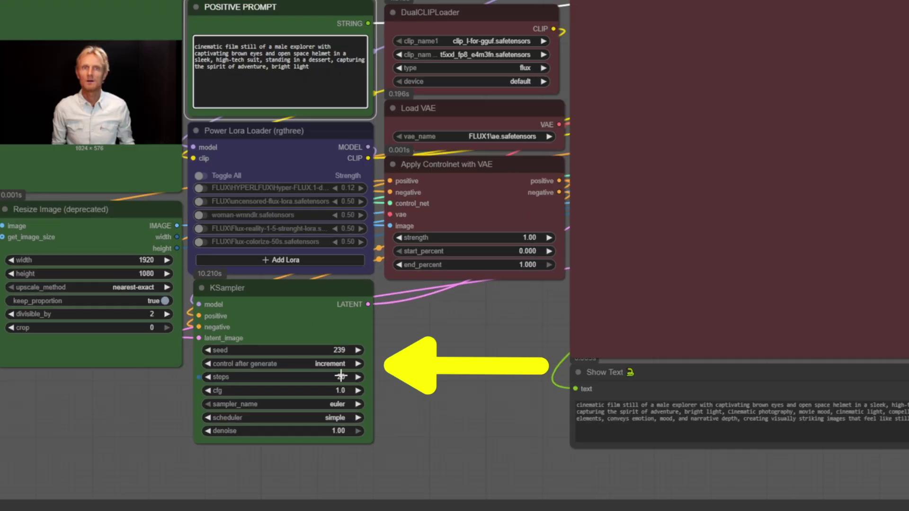
Use 25 steps, ControlNet strength and end percent 0.7, Photography | Cinematic style, and batch count 2
left_click(351, 359)
type("25")
key("Return")
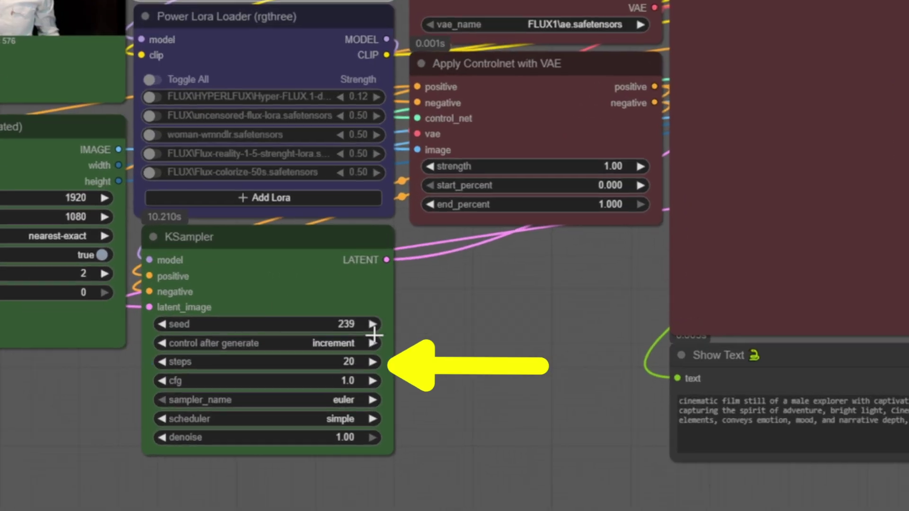
left_click(603, 163)
key("BackSpace")
type(".7")
key("Return")
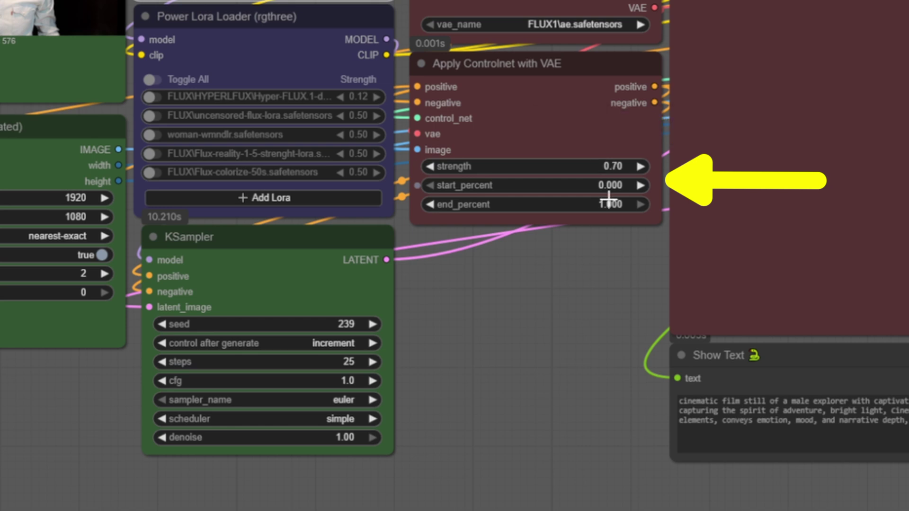
left_click(611, 199)
type(".7")
key("Return")
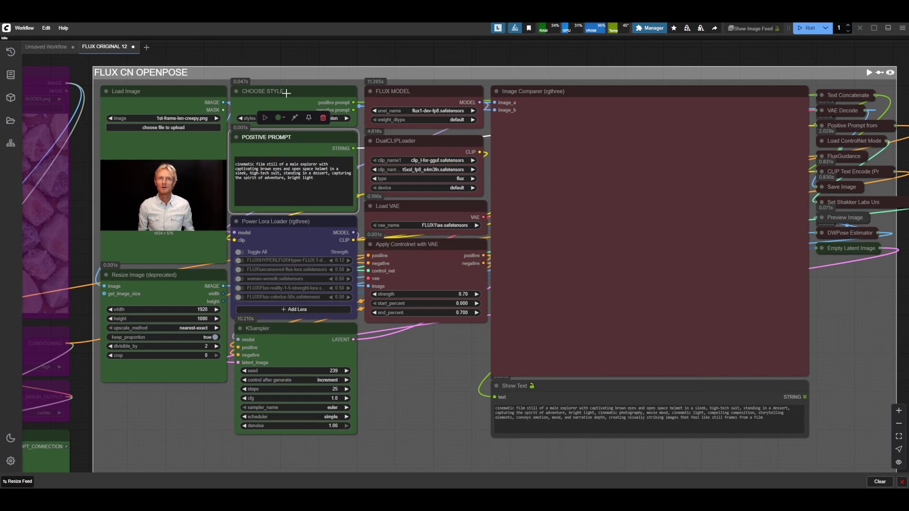
left_click(327, 118)
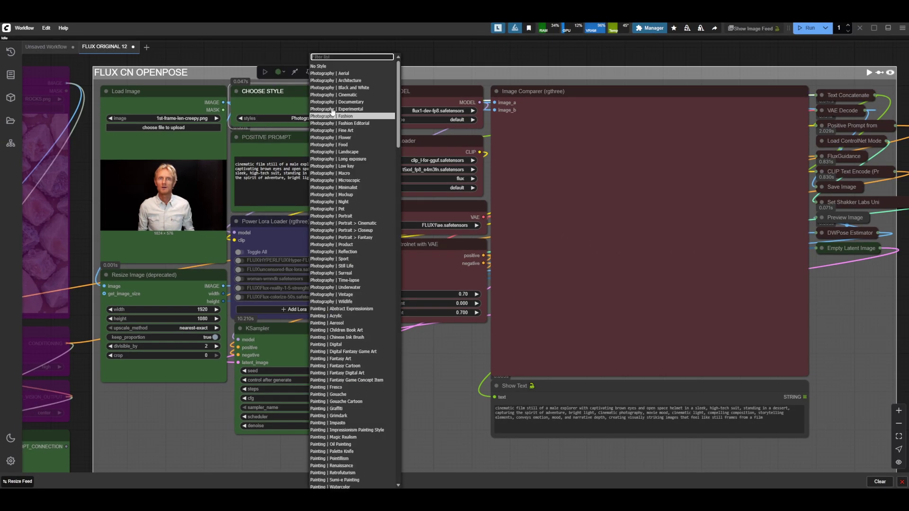
left_click(343, 96)
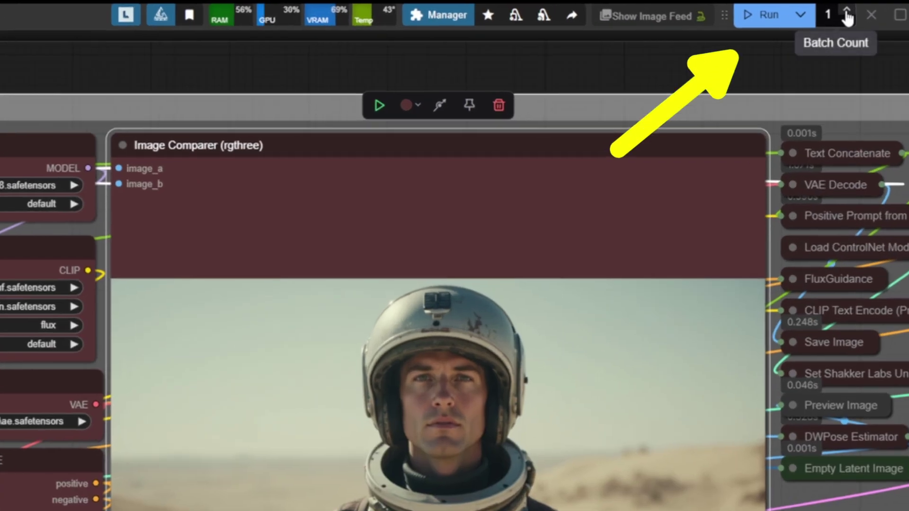
left_click(848, 26)
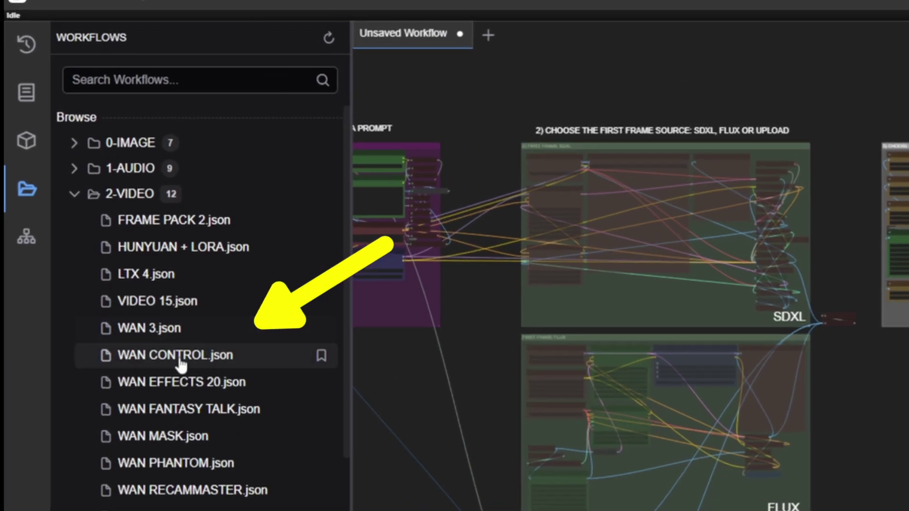
Pan the canvas from the UPLOAD FIRST FRAME node to the 3) CHOOSE CONTROLNET PROCESSOR group
left_click(29, 197)
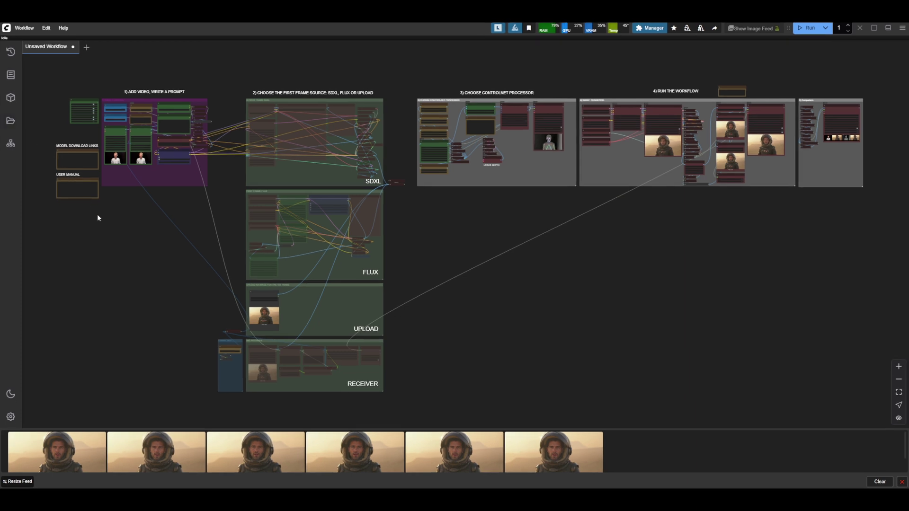
scroll(317, 250, "up", 10)
left_click_drag(317, 250, 428, 374)
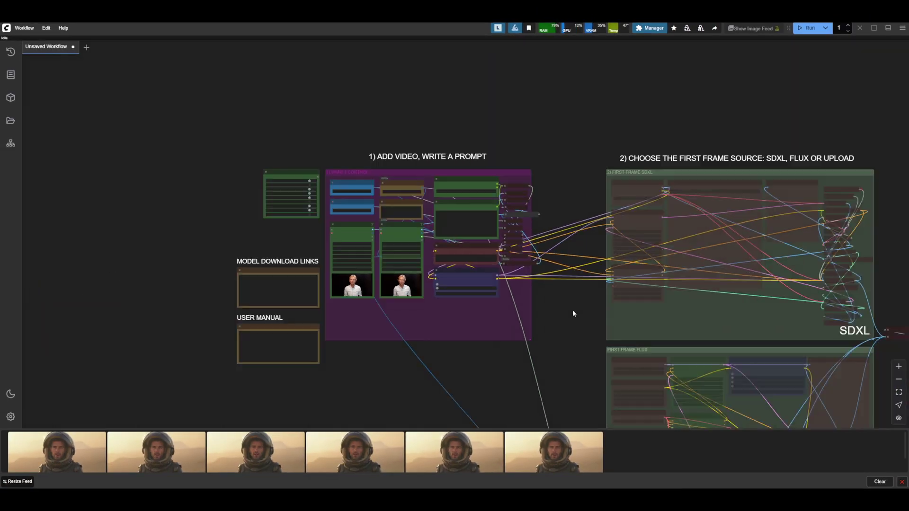
scroll(572, 310, "down", 3)
scroll(591, 313, "up", 5)
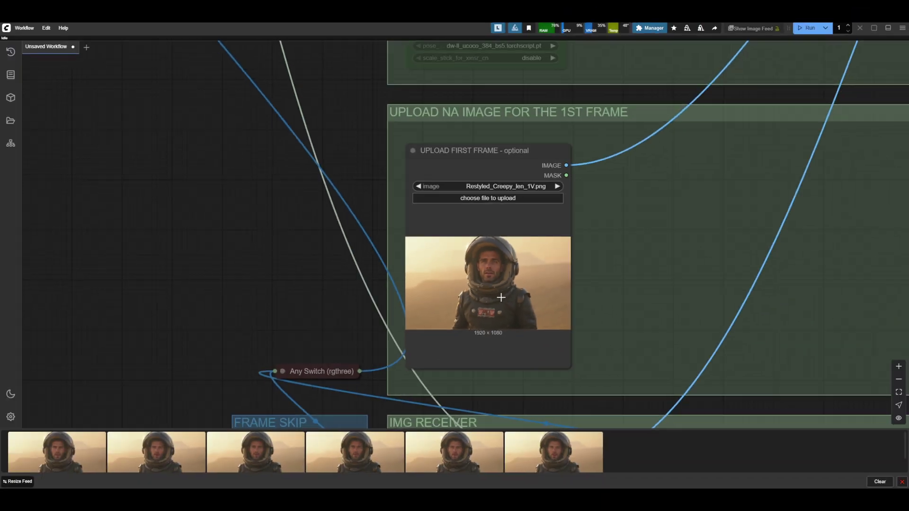
key("3")
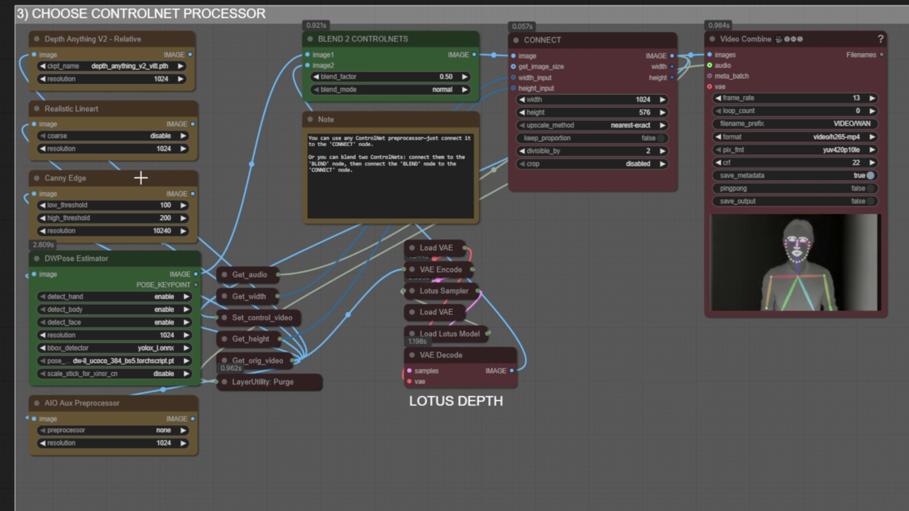
Wire Canny Edge's IMAGE, then DWPose Estimator's IMAGE, into BLEND 2 CONTROLNETS image1
left_click_drag(195, 194, 194, 195)
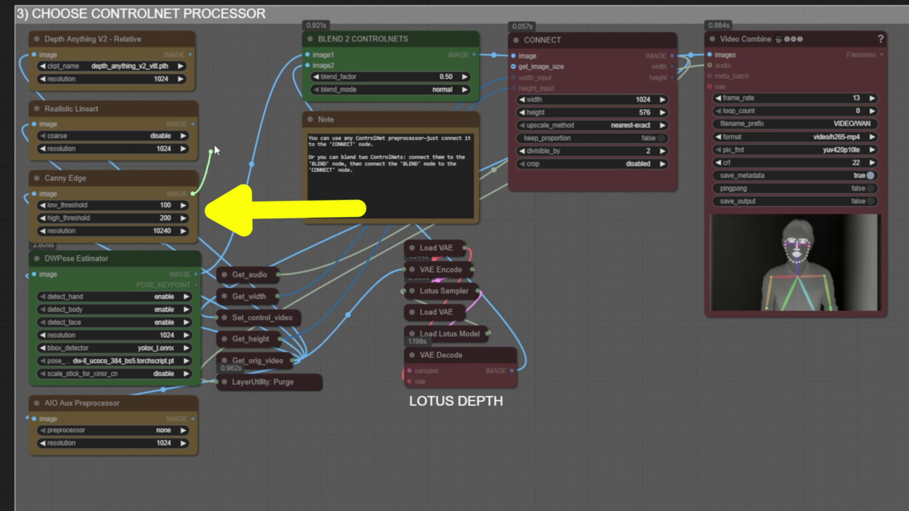
mouse_move(214, 149)
left_mouse_down()
mouse_move(256, 122)
mouse_move(308, 54)
left_mouse_up()
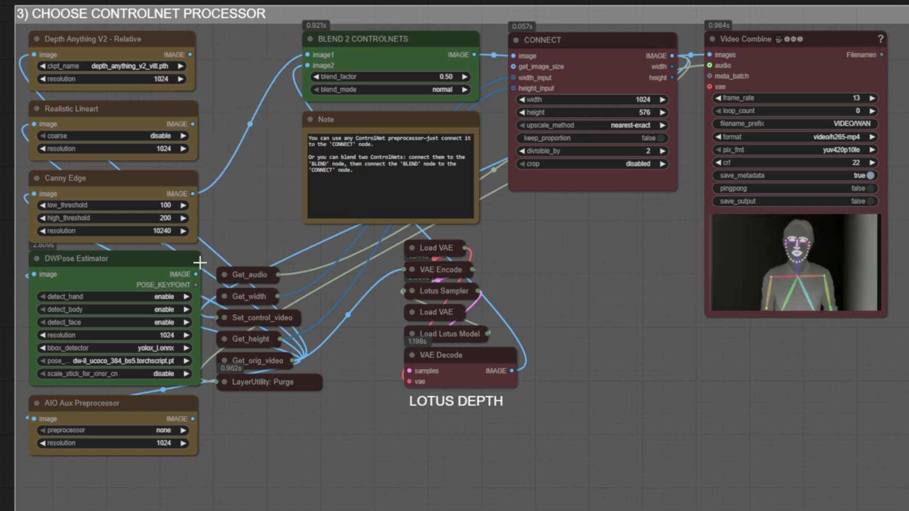
left_click_drag(196, 274, 308, 47)
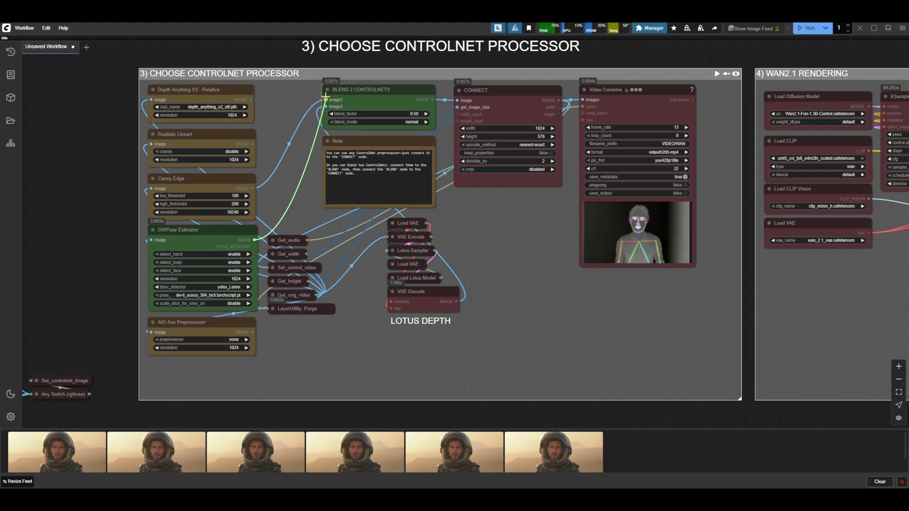
left_click_drag(326, 95, 326, 97)
left_click_drag(862, 294, 217, 290)
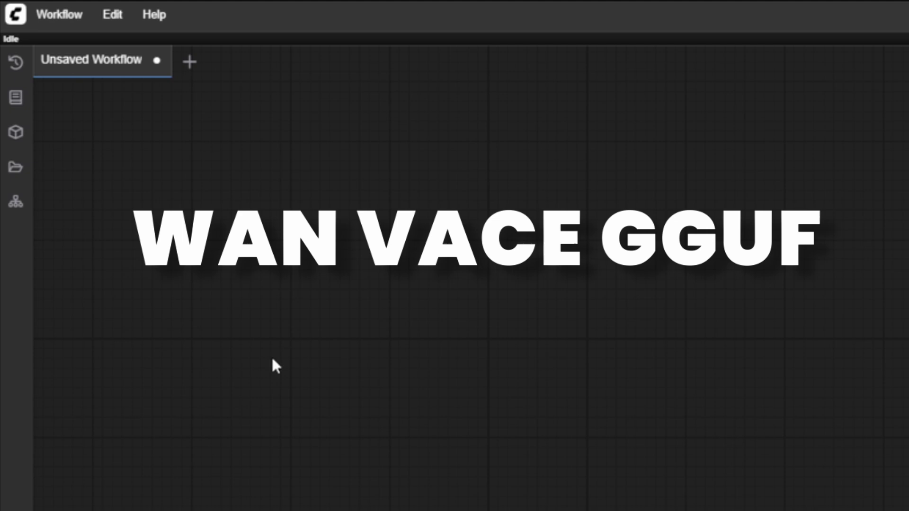
Load 2-VIDEO > VACE GGUF 3.json and set Enable VACE TXT2VID to yes
left_click(15, 166)
left_click(65, 246)
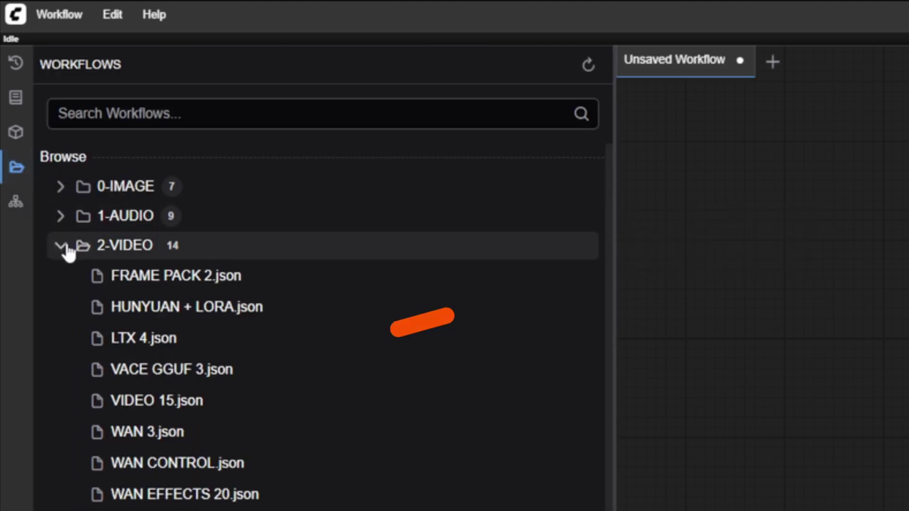
left_click(170, 374)
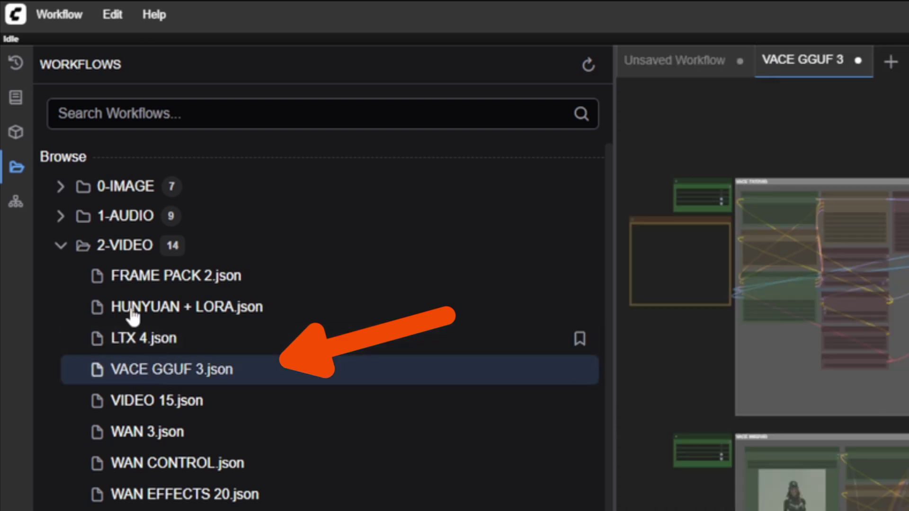
left_click(18, 171)
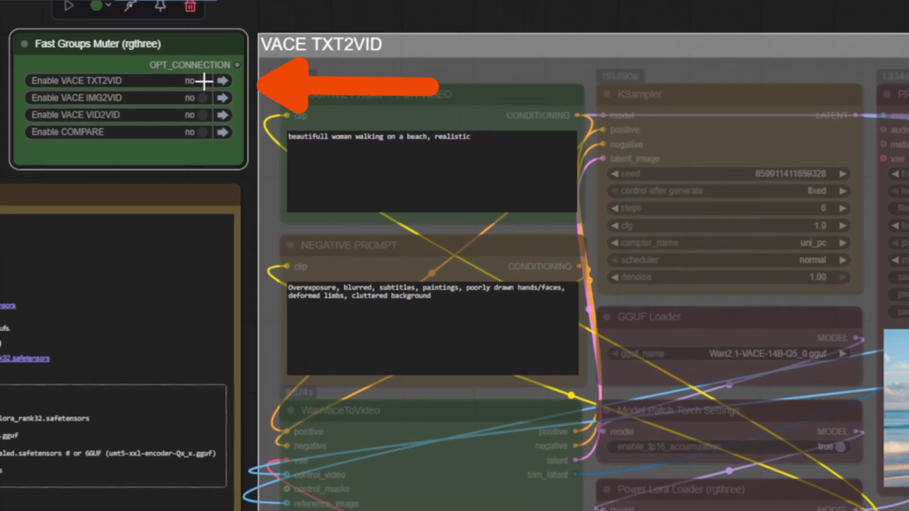
left_click(204, 81)
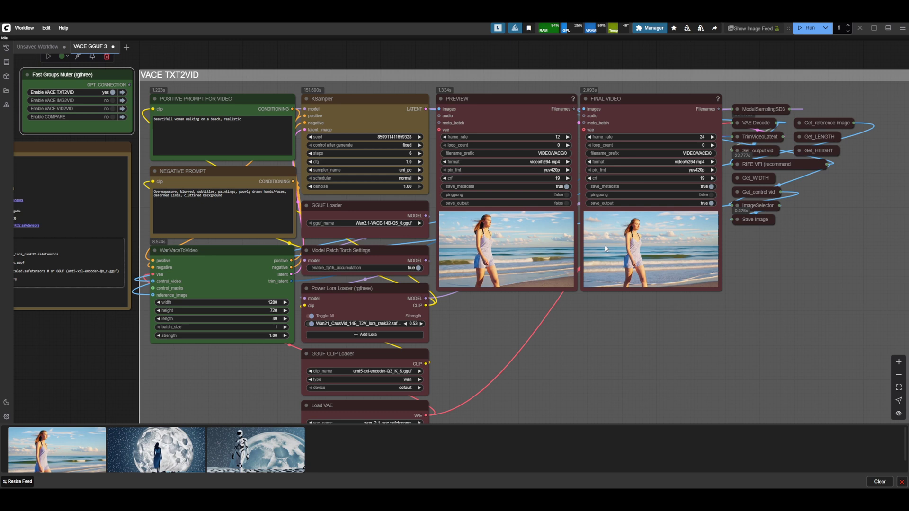
key("alt+Tab")
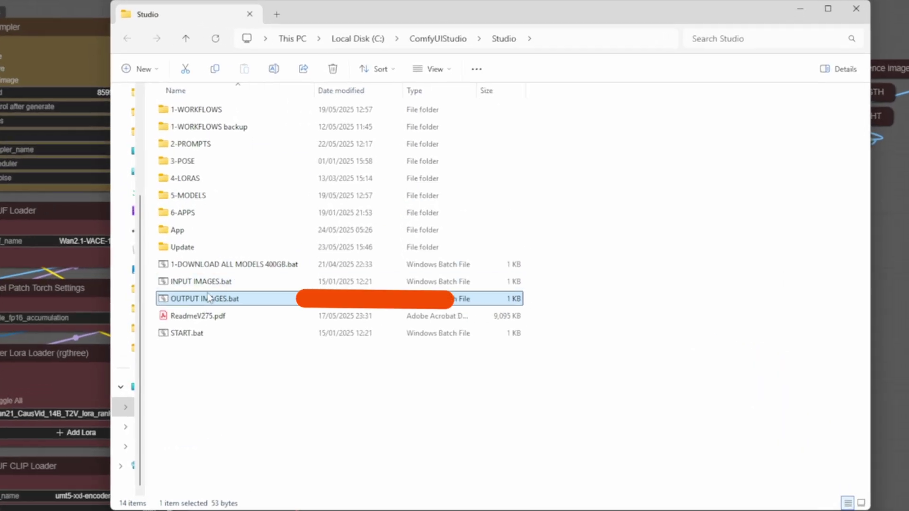
Run OUTPUT IMAGES.bat, find the latest mp4 in VIDEO\VACE, then close both Explorer windows
double_click(198, 299)
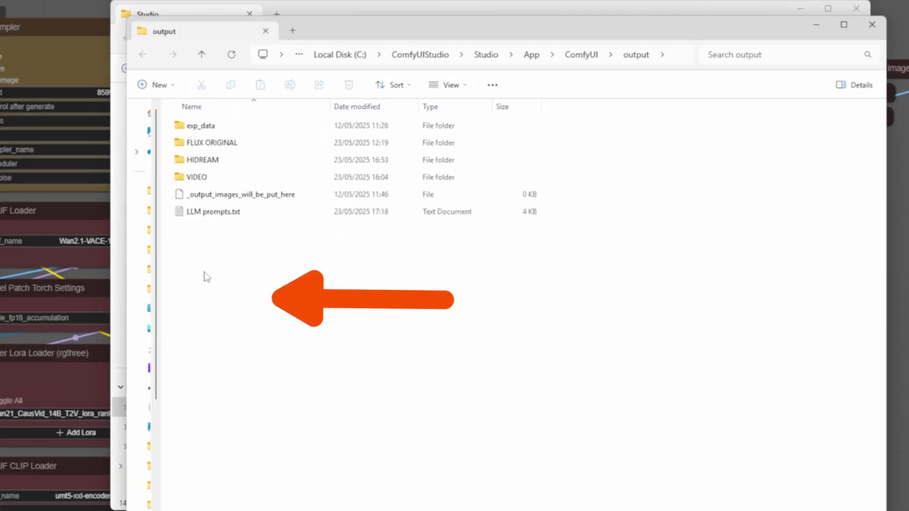
double_click(197, 177)
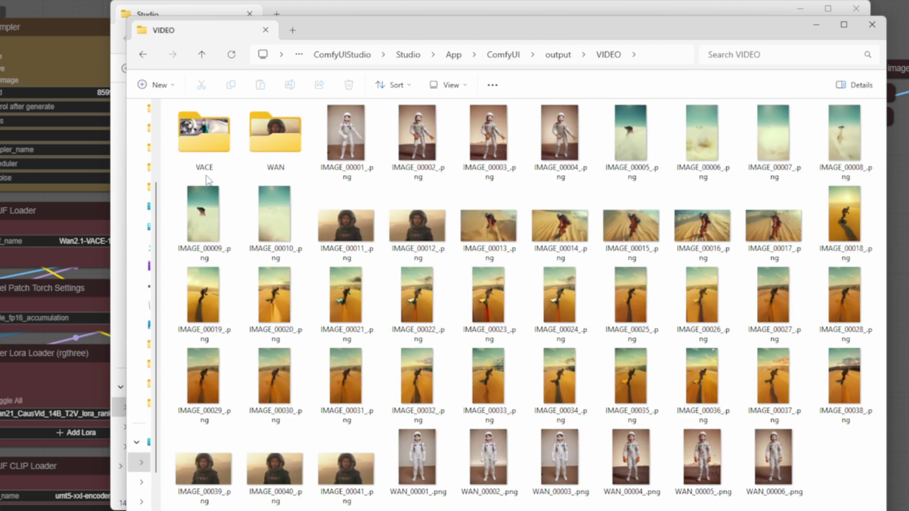
double_click(209, 143)
scroll(483, 292, "down", 5)
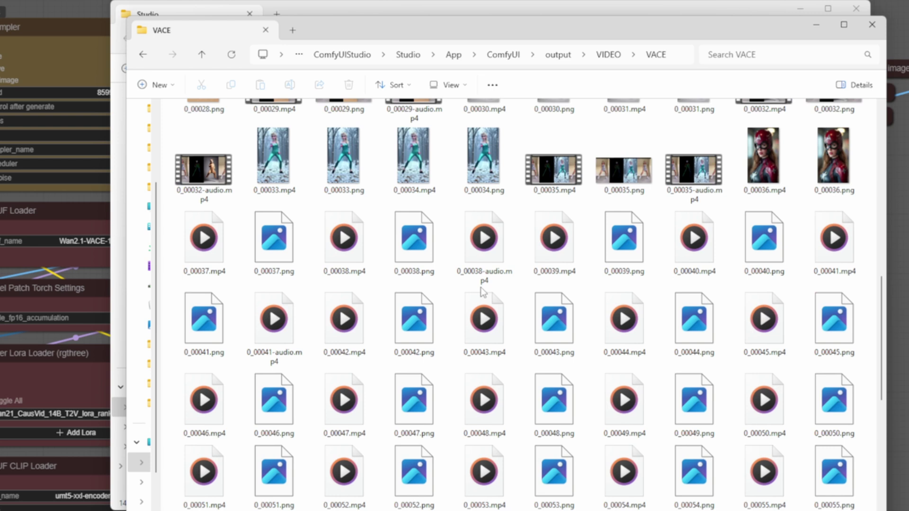
scroll(483, 292, "down", 8)
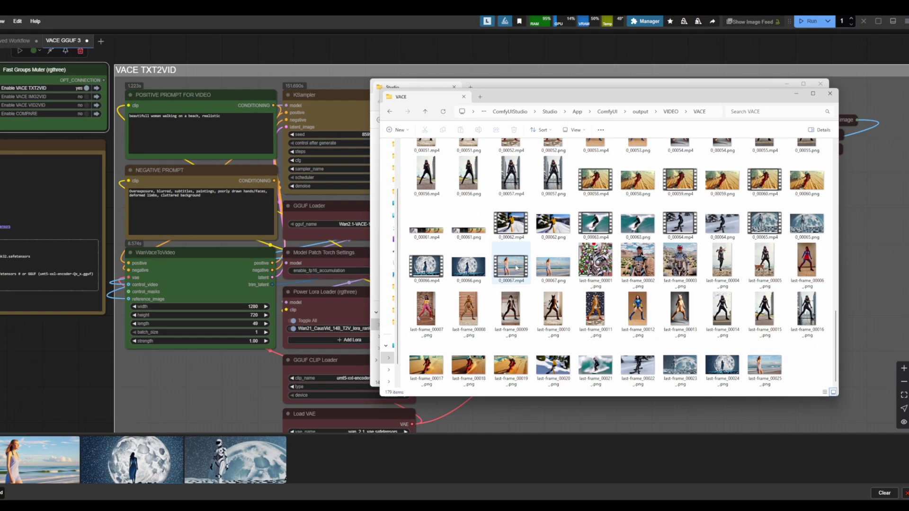
left_click(872, 24)
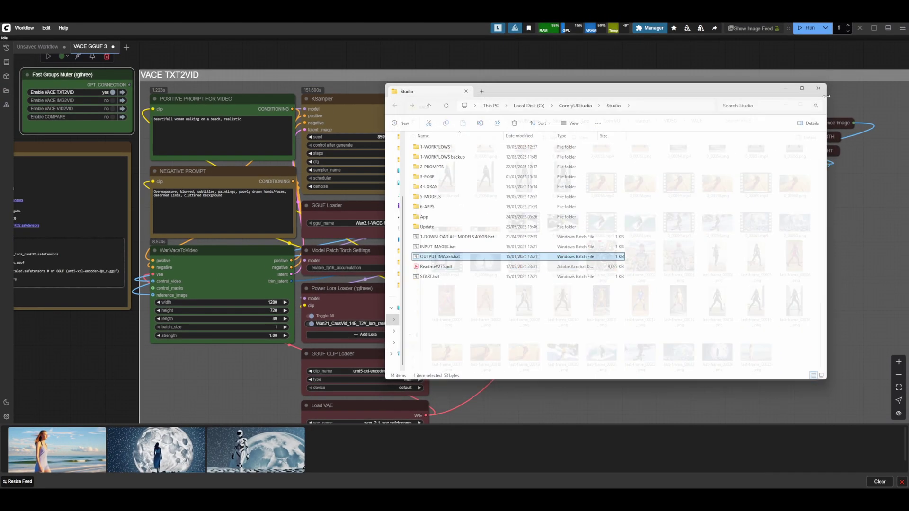
left_click(856, 9)
Pan to the Fast Groups Muter and set Enable VACE IMG2VID to yes
scroll(593, 385, "down", 10)
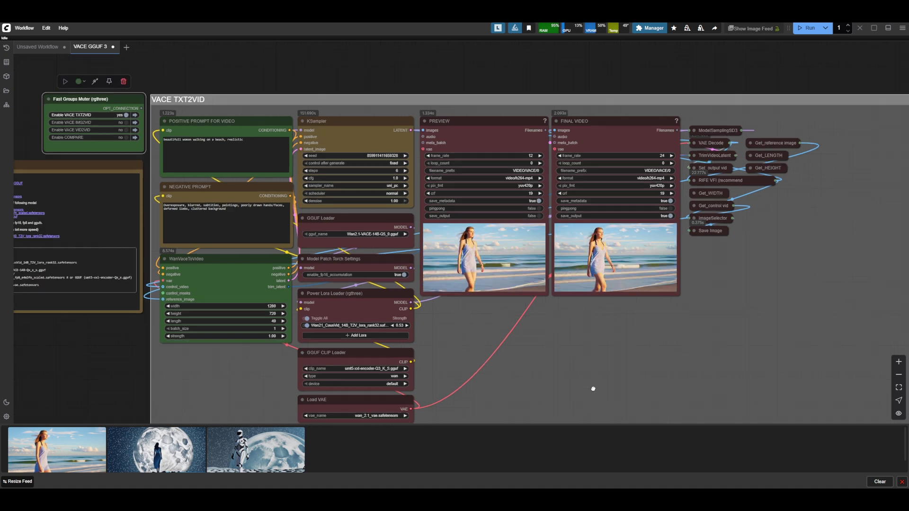
left_click_drag(98, 252, 67, 239)
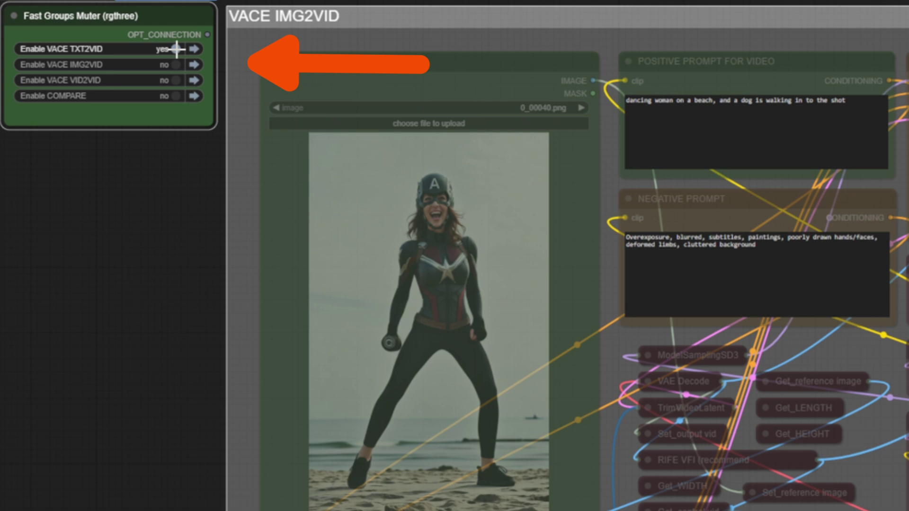
left_click(177, 65)
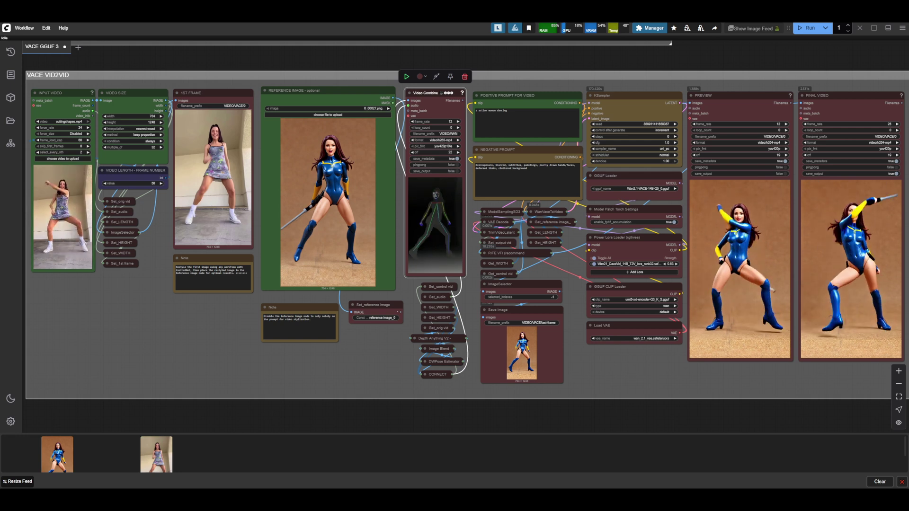
scroll(240, 351, "up", 5)
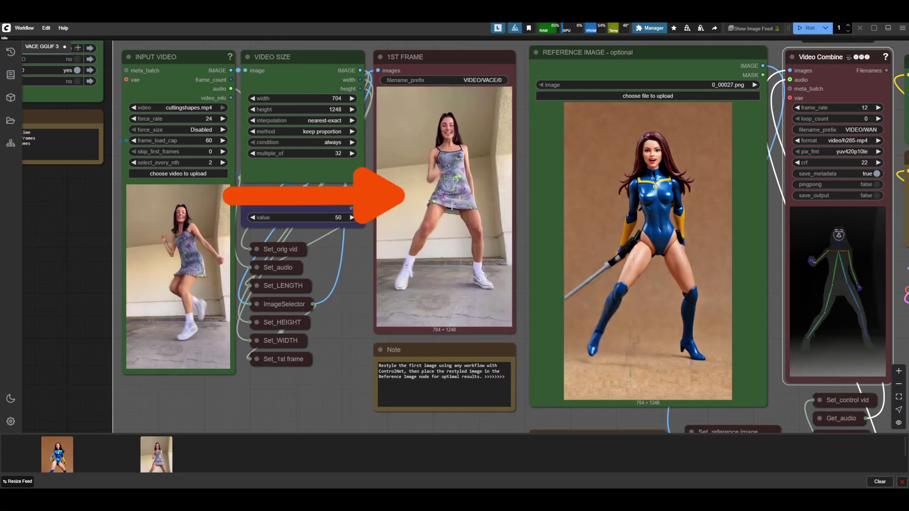
right_click(453, 153)
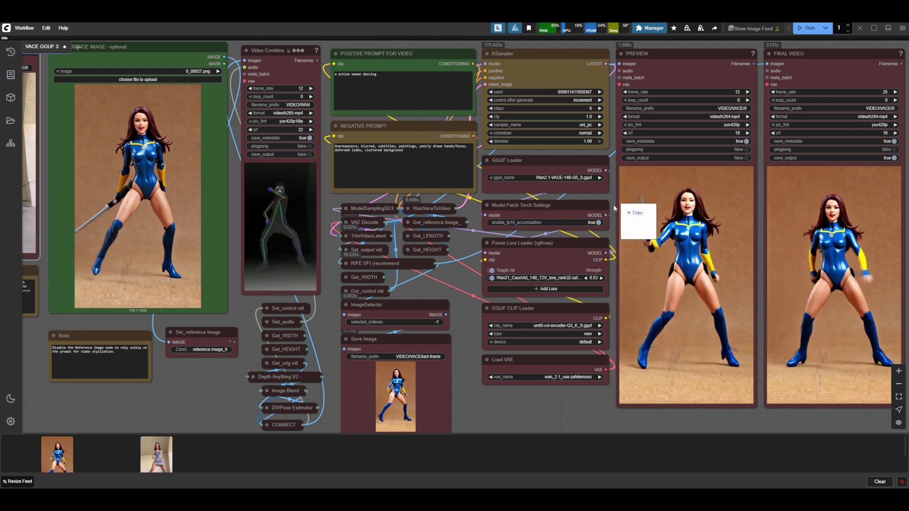
Copy the heroine preview image into the REFERENCE IMAGE node and select 'woman dancing' in the prompt
left_click_drag(614, 207, 142, 180)
left_click_drag(385, 79, 354, 75)
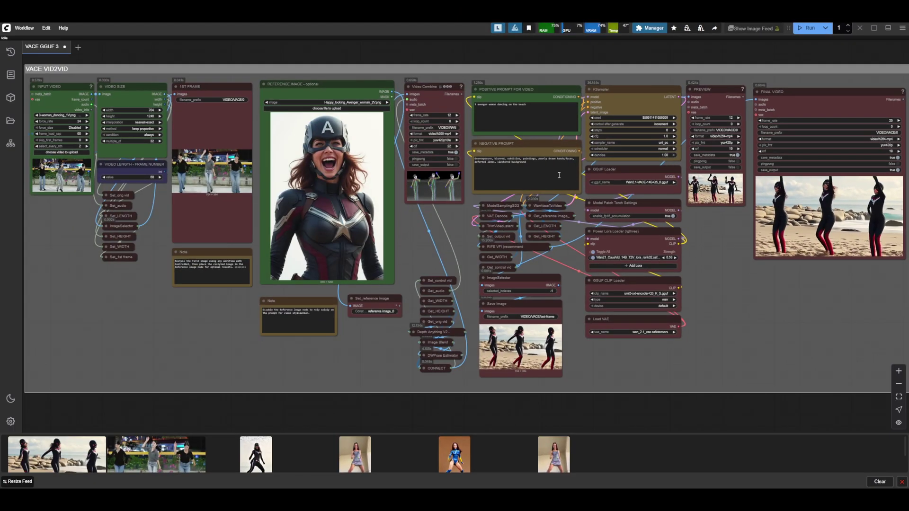
Set Enable REFERENCE IMAGE to no and link the OpenPose output into CONNECT's image input
left_click(345, 89)
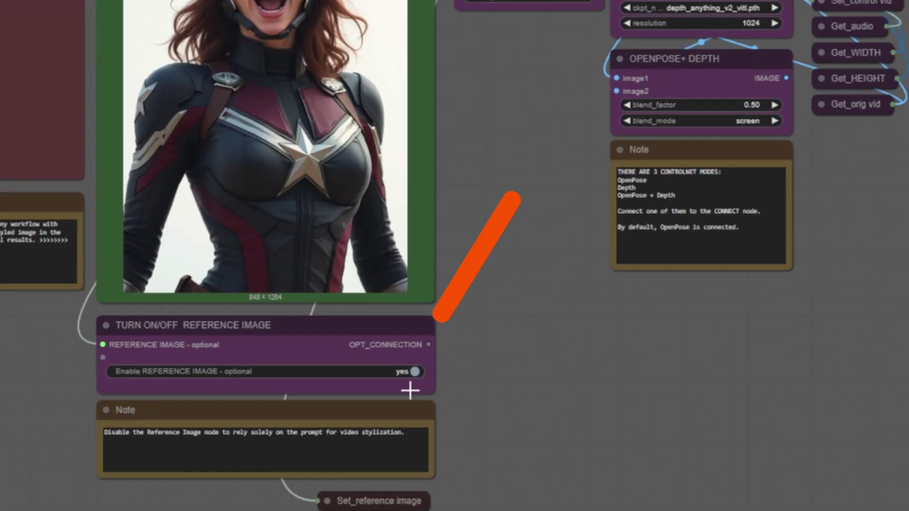
left_click(415, 373)
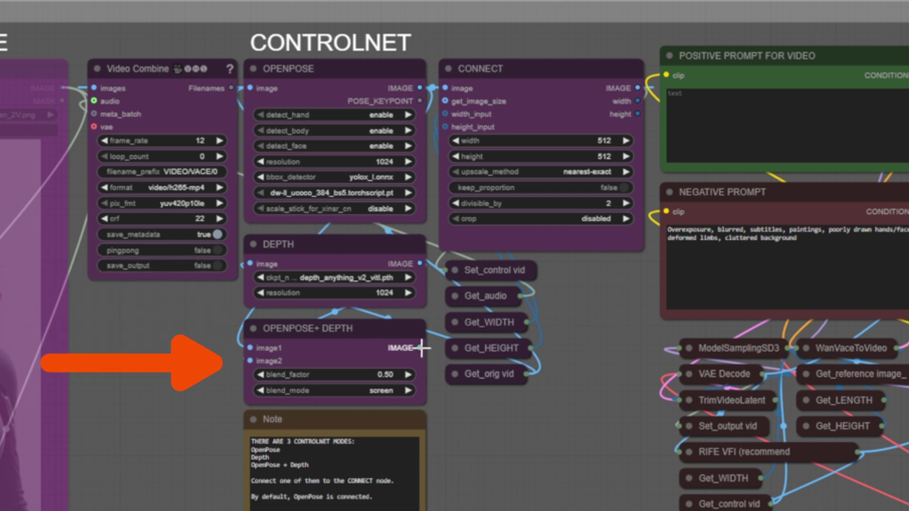
left_click_drag(421, 348, 424, 274)
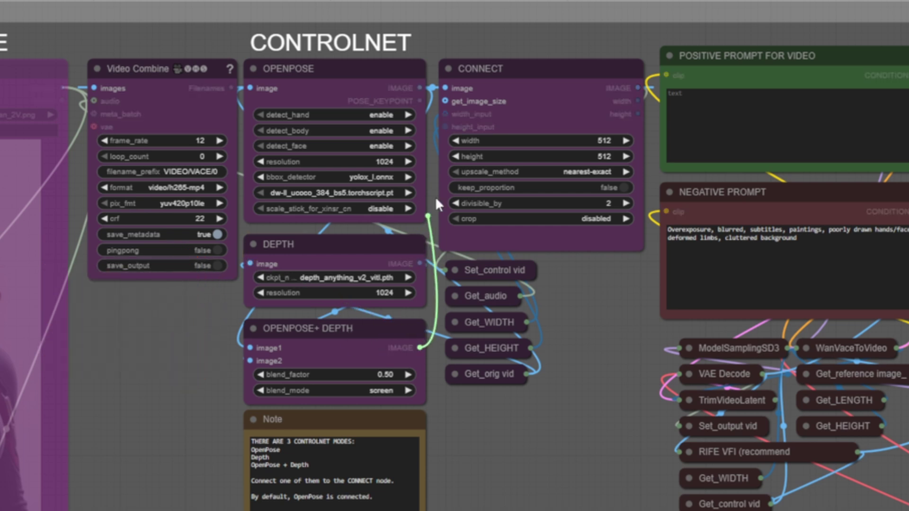
left_click_drag(442, 114, 445, 88)
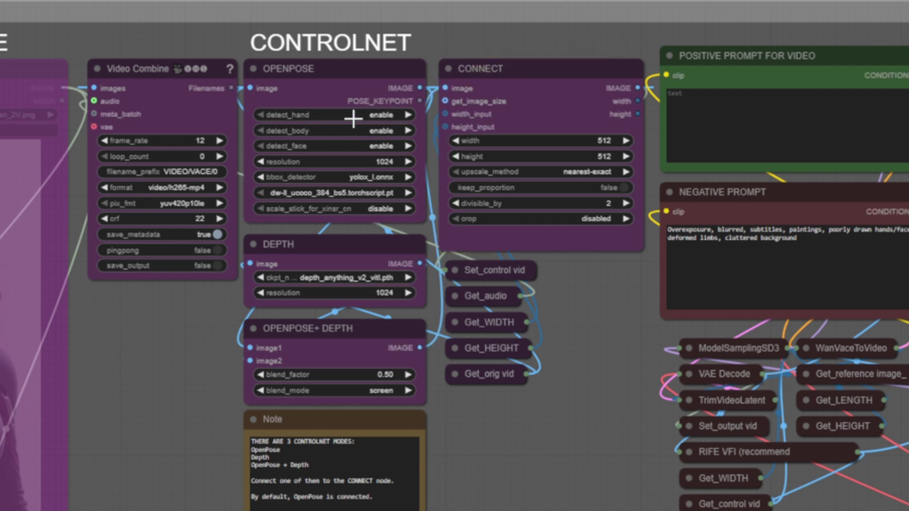
left_click_drag(418, 87, 450, 81)
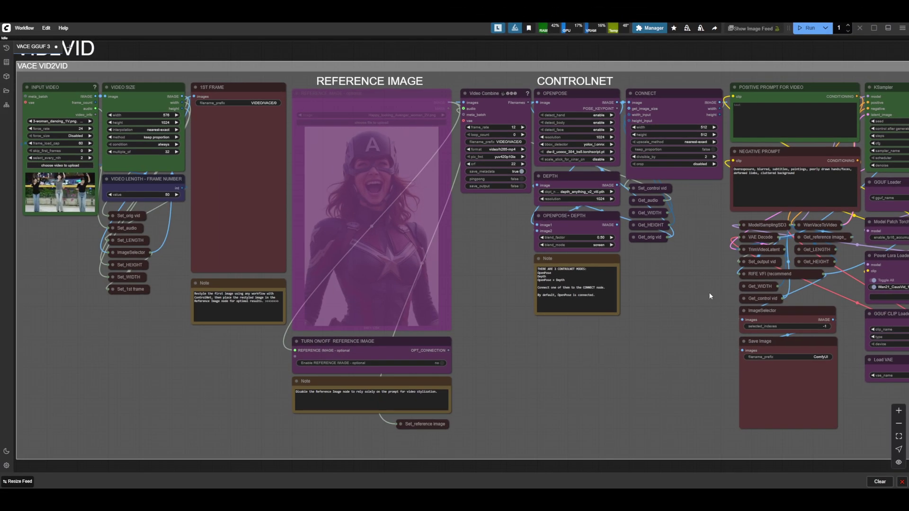
left_click_drag(709, 296, 356, 285)
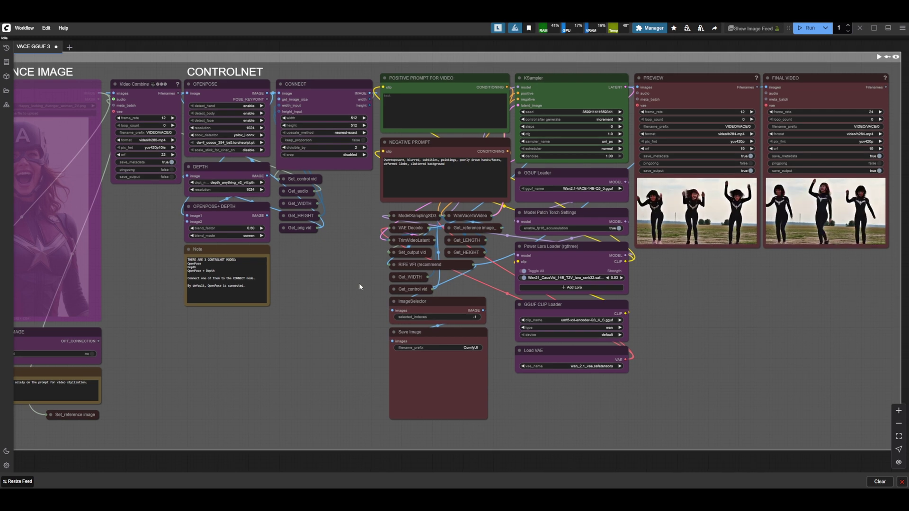
Enlarge the Final Video node showing the three grizzly bears, then scroll the Prompt Toolkit page
left_click(422, 100)
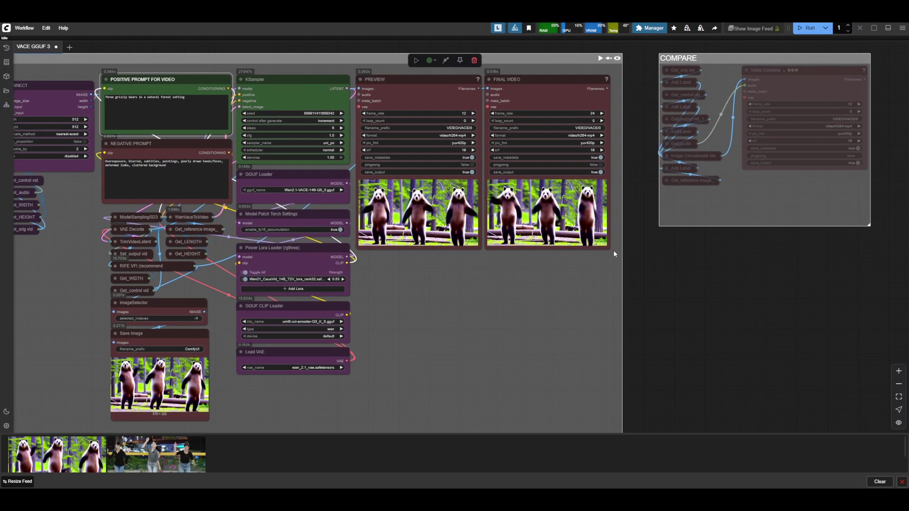
left_click_drag(609, 250, 778, 392)
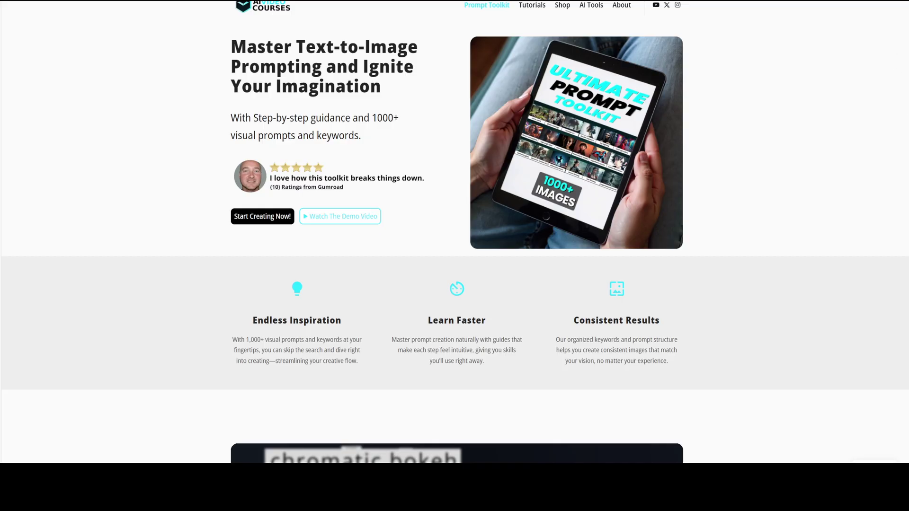
scroll(454, 237, "down", 6)
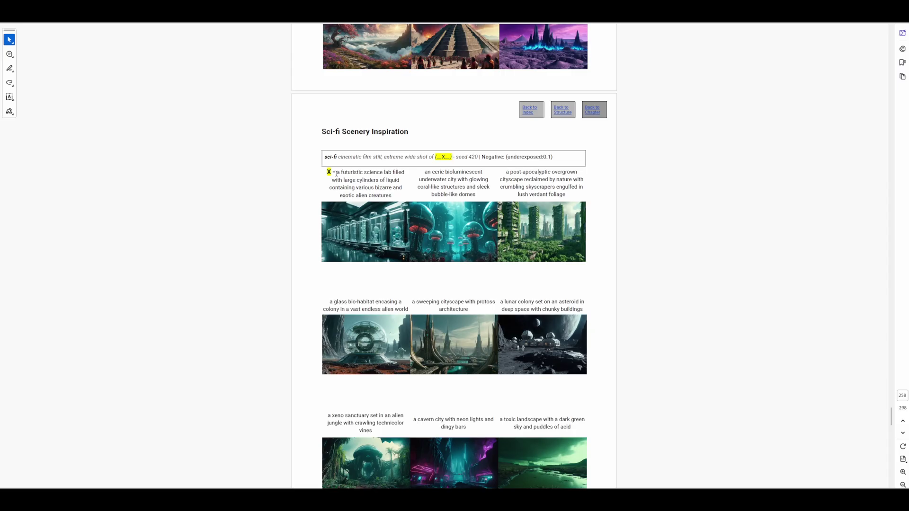
Select the futuristic science lab description text in the prompt toolkit document
left_click_drag(339, 170, 386, 195)
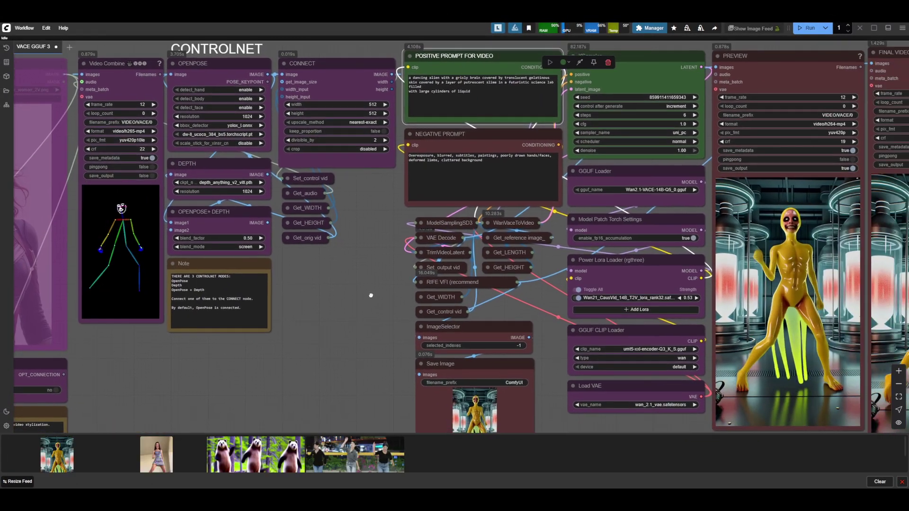
Pan the canvas to the Preview and Final Video nodes showing the dancing yellow alien
left_click_drag(279, 297, 60, 249)
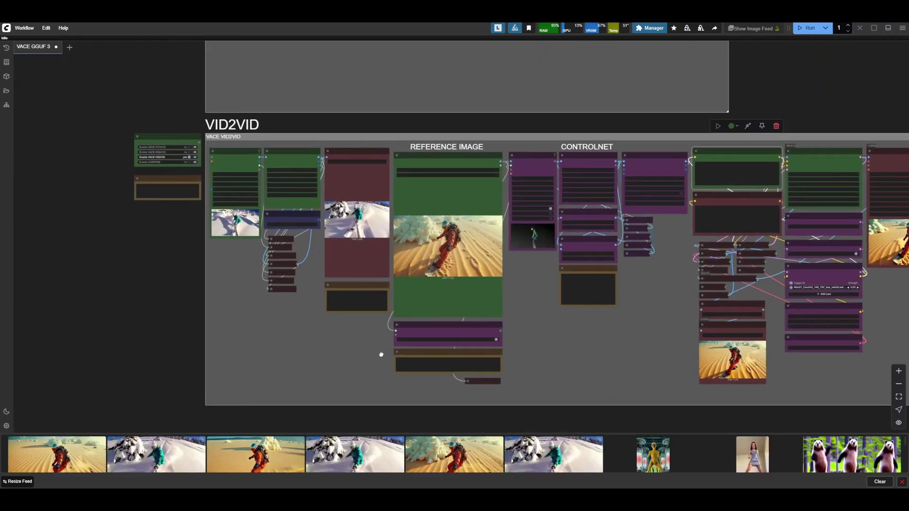
Pan through the snowboarder workflow from input video to outputs and enlarge the Final Video node
scroll(324, 332, "up", 7)
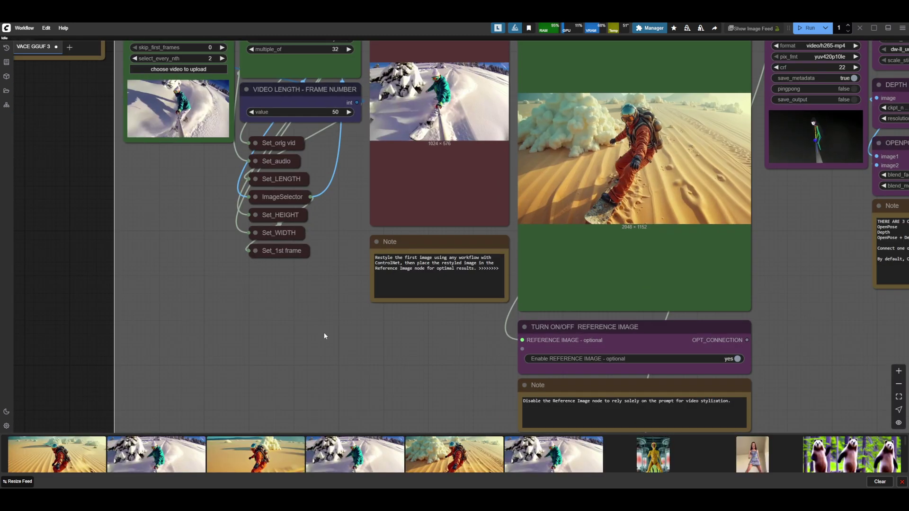
left_click_drag(175, 207, 250, 290)
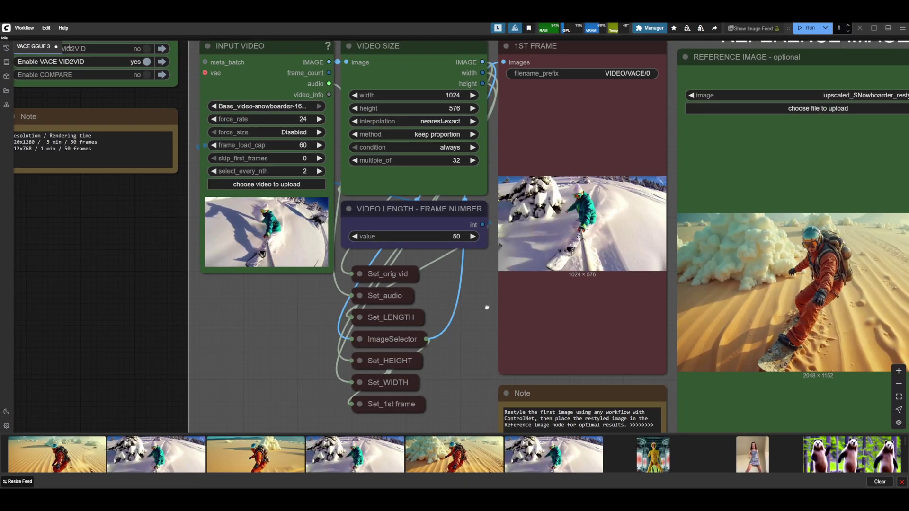
left_click_drag(460, 278, 195, 277)
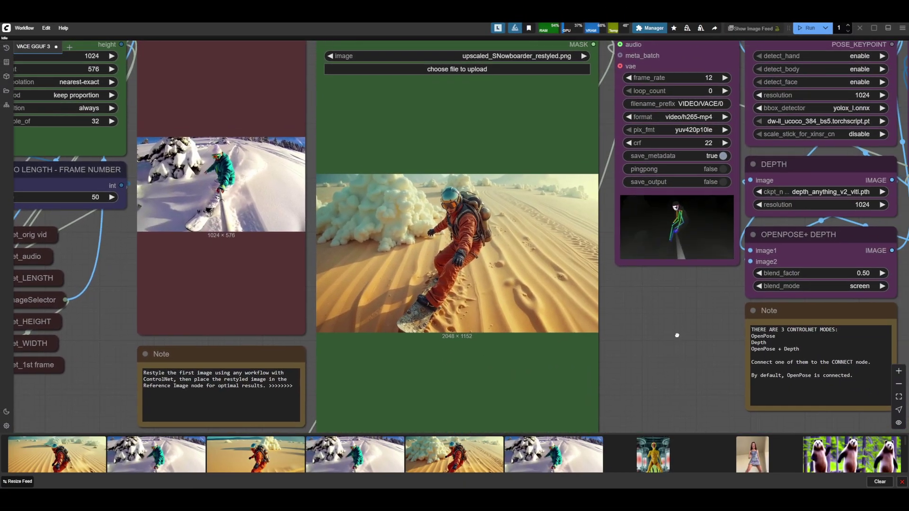
left_click_drag(651, 340, 568, 374)
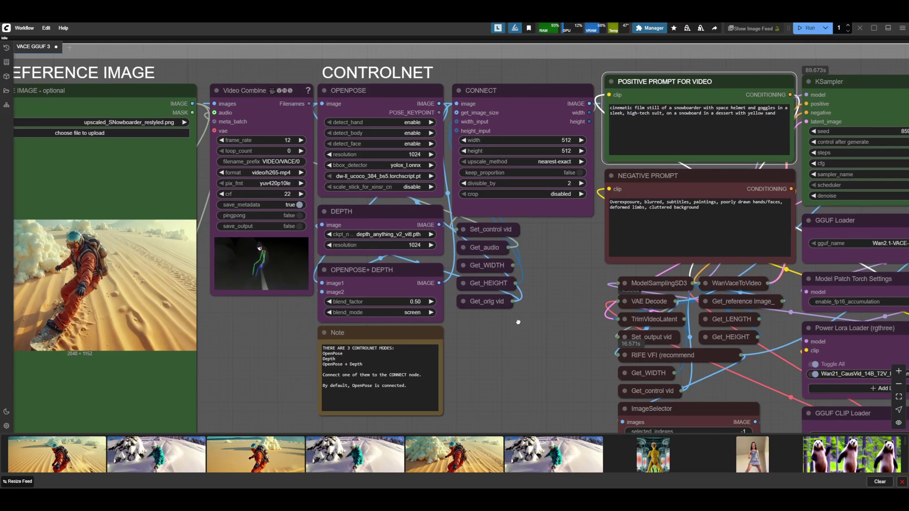
left_click_drag(518, 322, 448, 335)
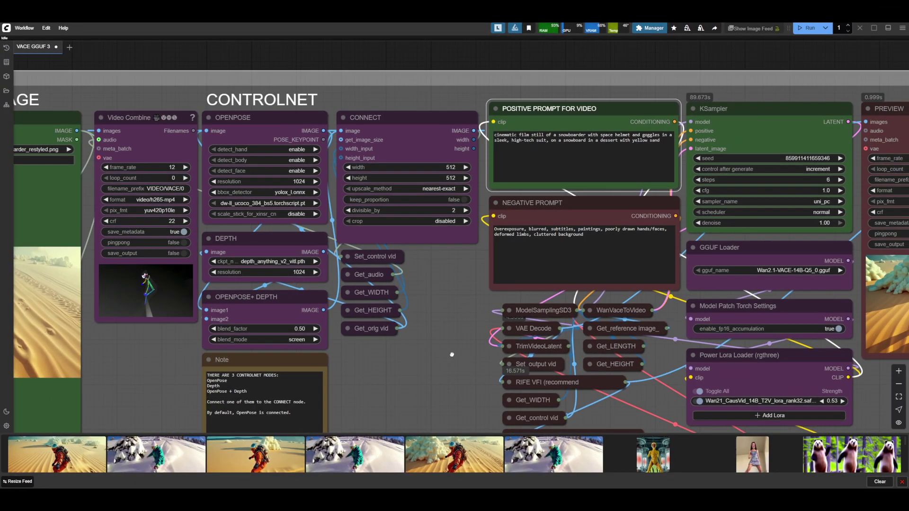
left_click_drag(900, 426, 547, 371)
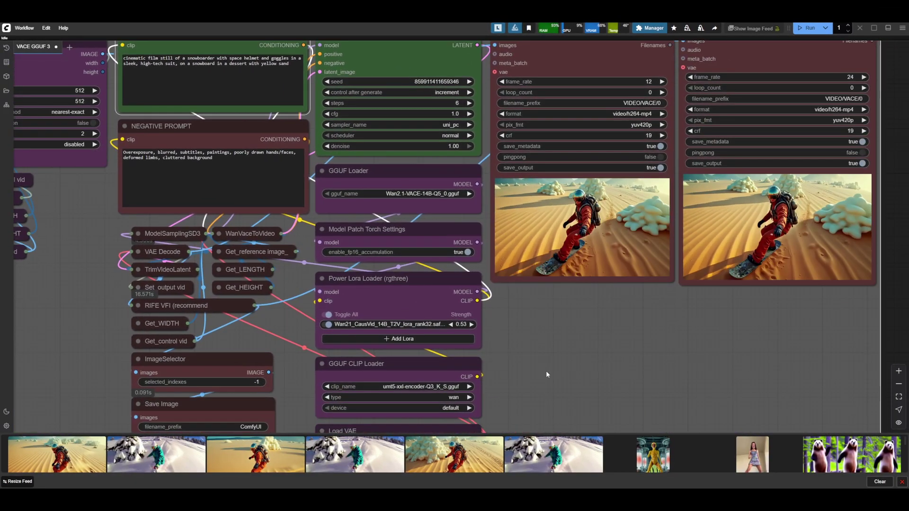
left_click_drag(665, 359, 508, 362)
left_click_drag(718, 286, 856, 408)
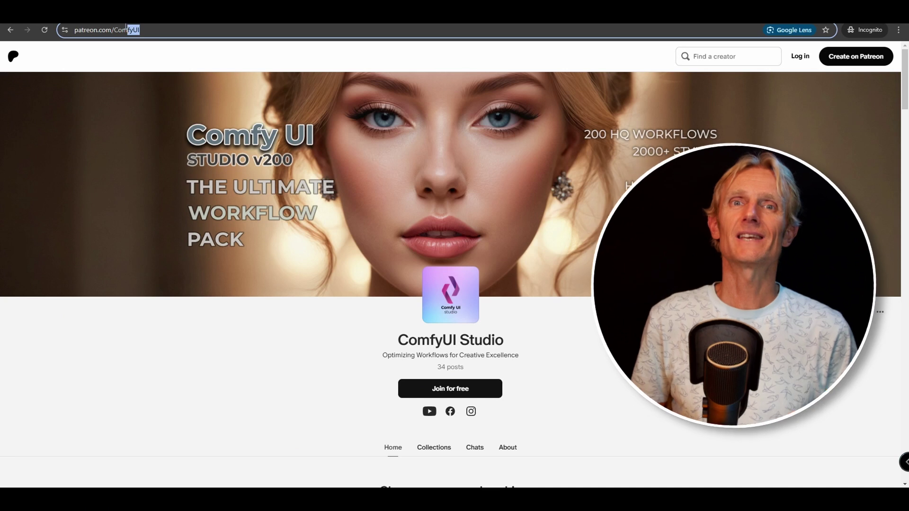
In the ComfyUI Studio v200 post, highlight the Link 1/Link 2 lines and Workflow pack download line
left_click_drag(126, 27, 75, 30)
left_click(373, 308)
scroll(373, 309, "down", 7)
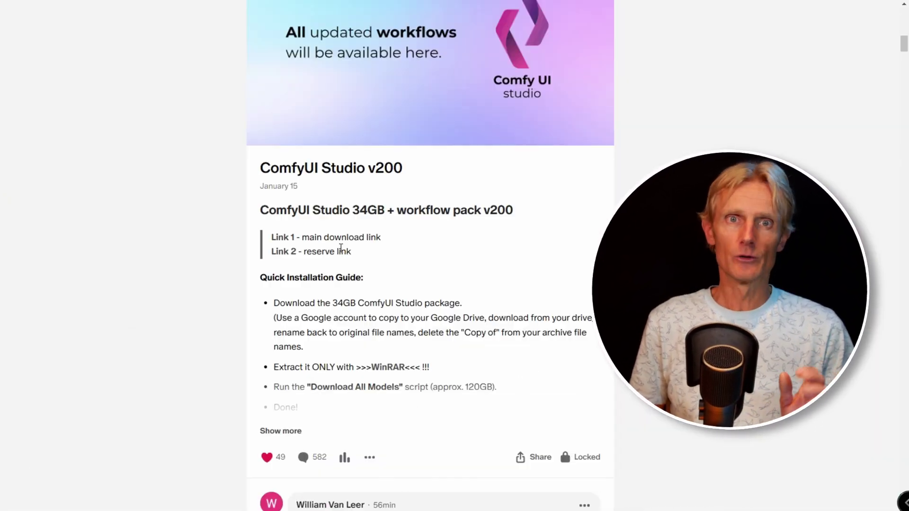
left_click_drag(367, 260, 310, 243)
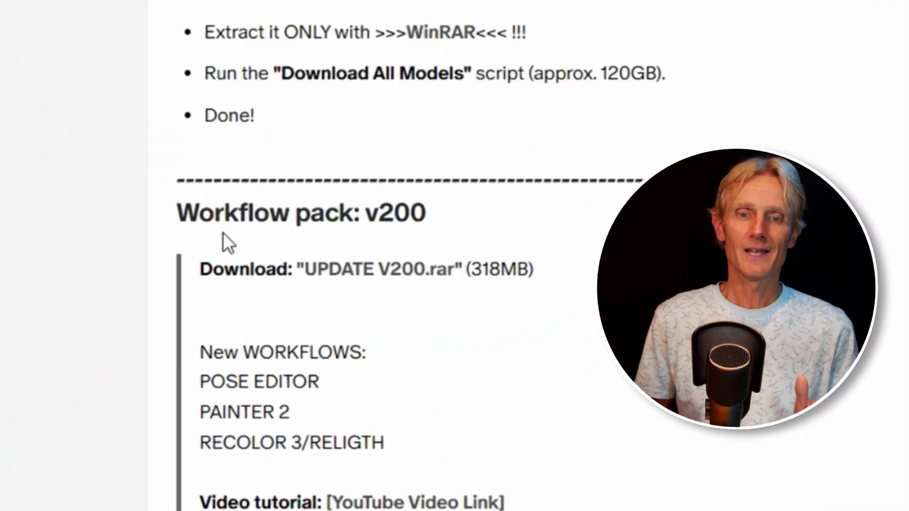
left_click_drag(169, 201, 508, 252)
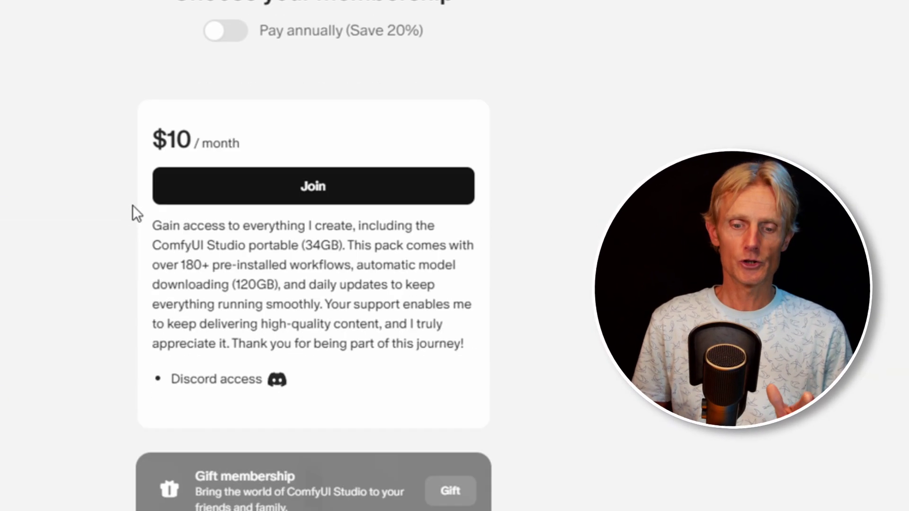
scroll(131, 205, "down", 2)
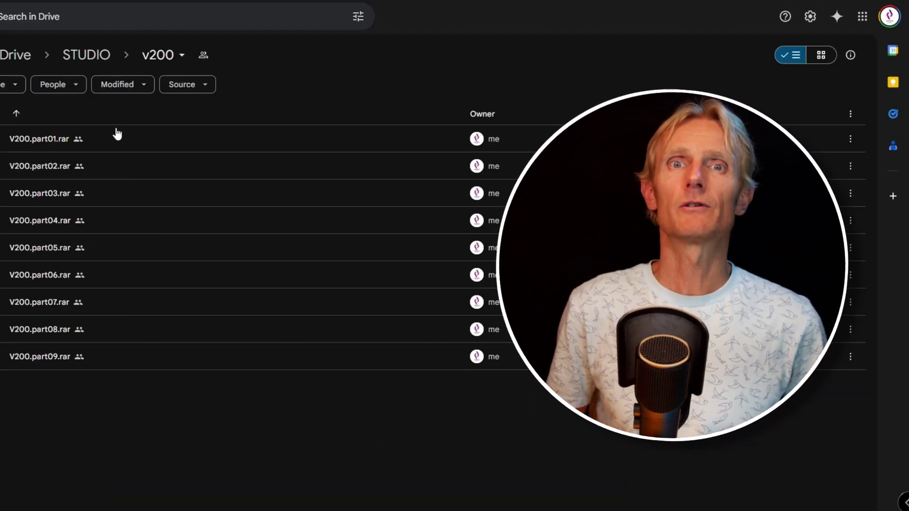
Bring up the Download option for V200.part01.rar in the Drive v200 folder
right_click(212, 122)
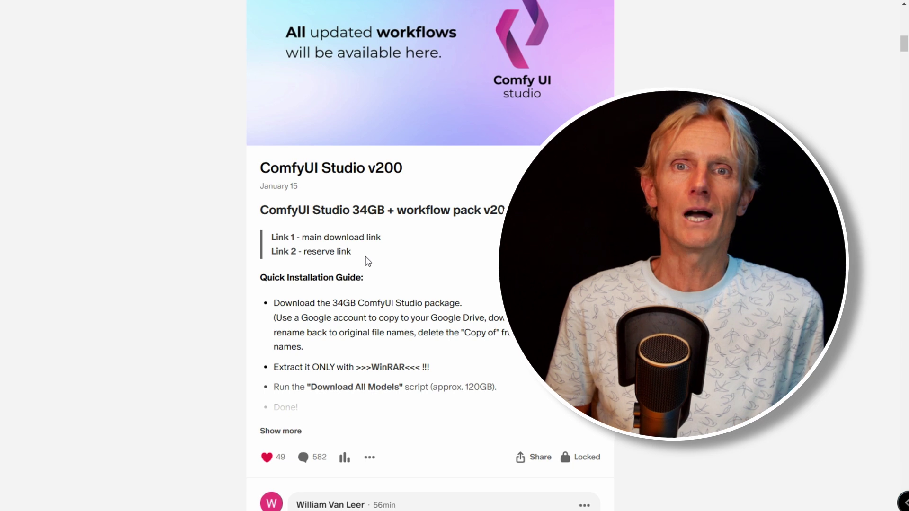
left_click_drag(368, 261, 302, 241)
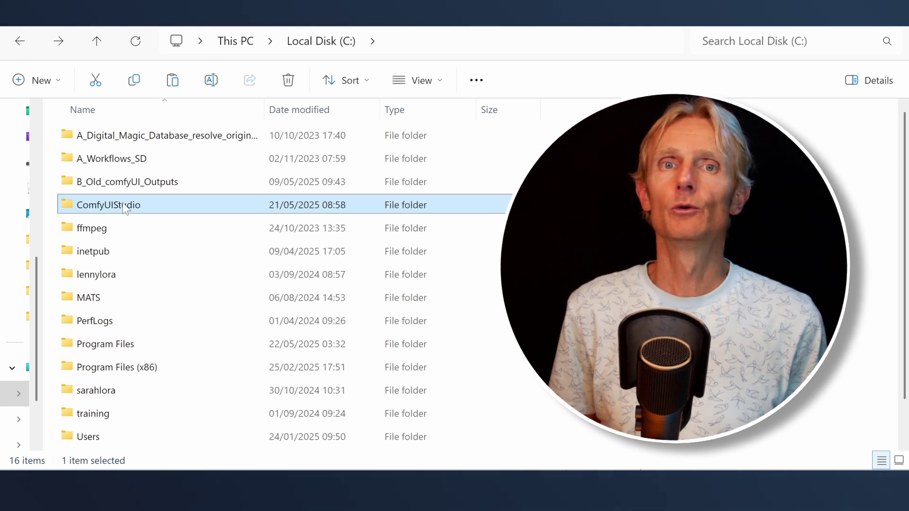
Open ComfyUIStudio, show WinRAR options for the eleven v229 archive parts, then open Studio
double_click(125, 208)
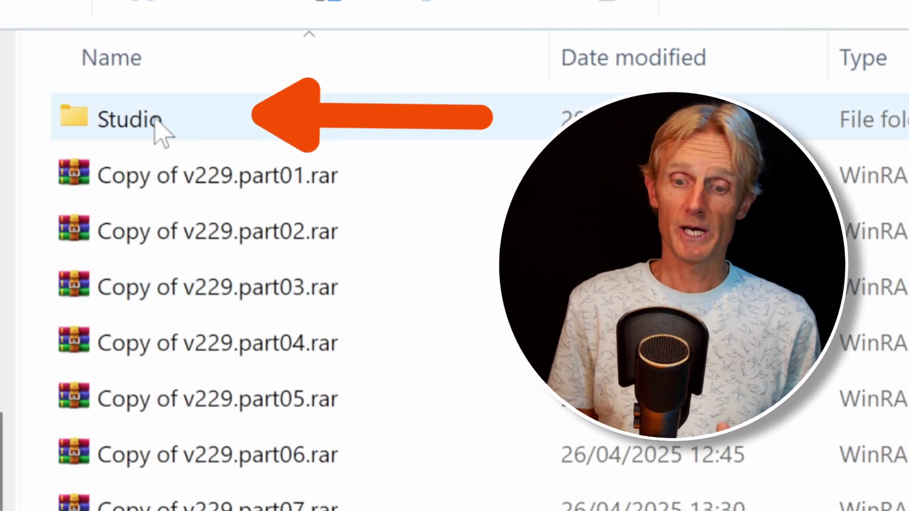
left_click(155, 122)
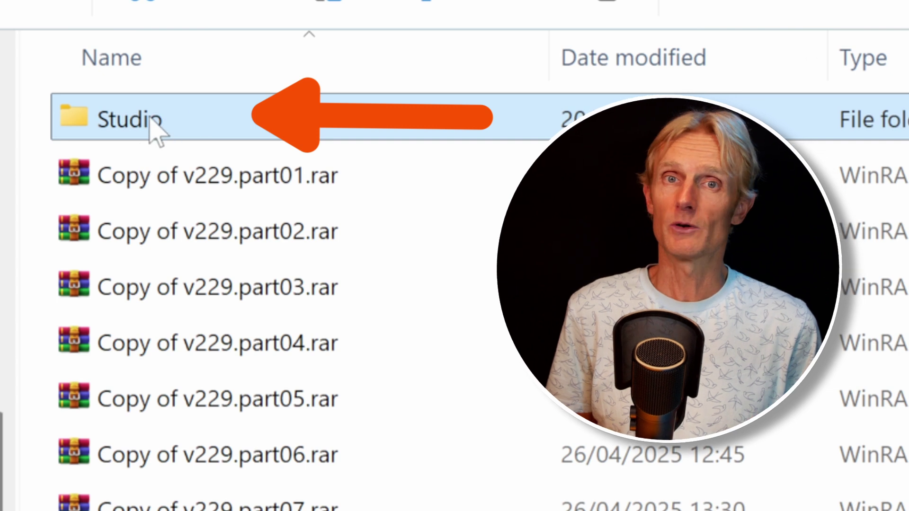
left_click_drag(171, 416, 149, 163)
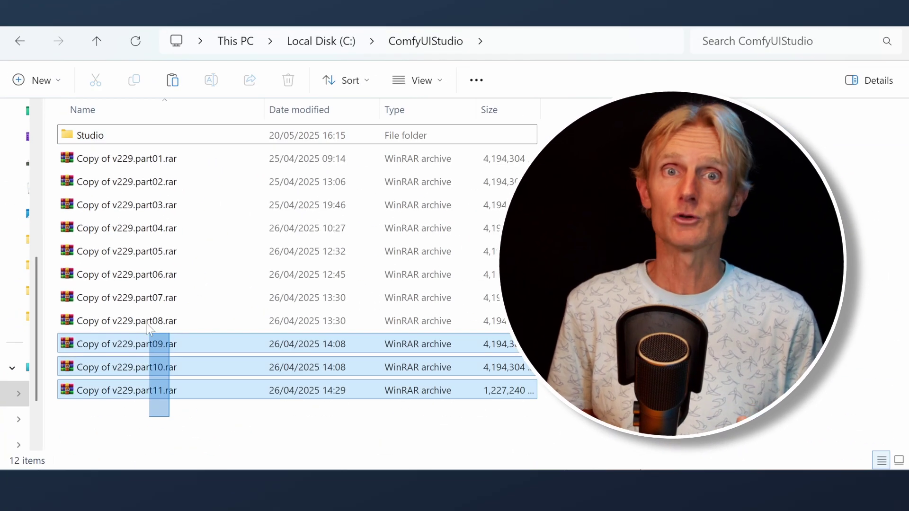
right_click(153, 163)
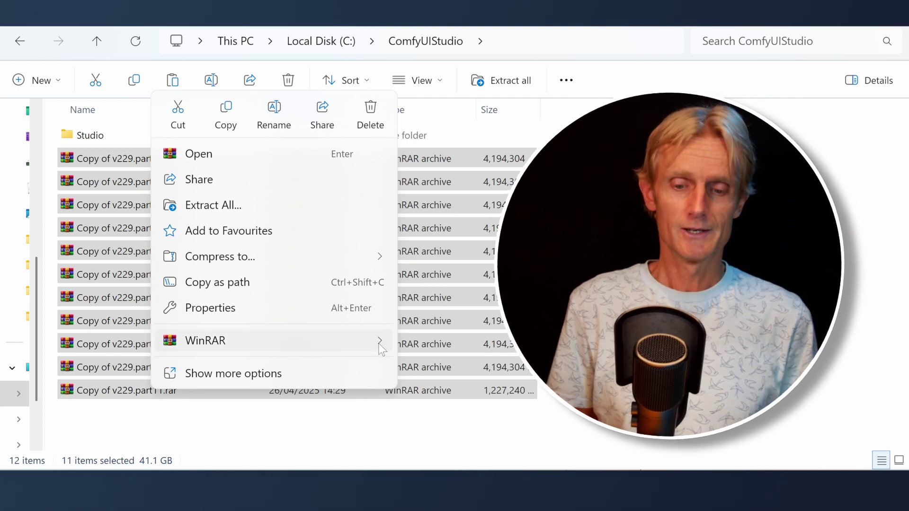
mouse_move(380, 352)
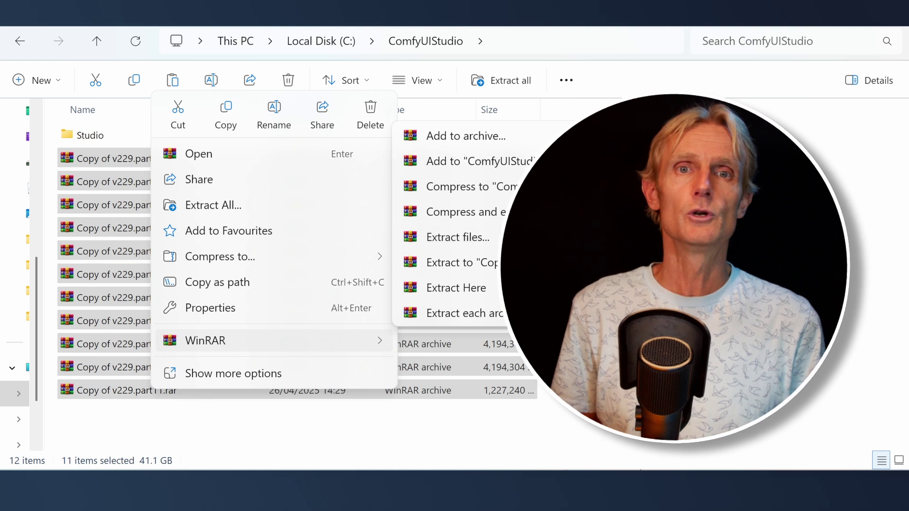
left_click(61, 147)
double_click(65, 139)
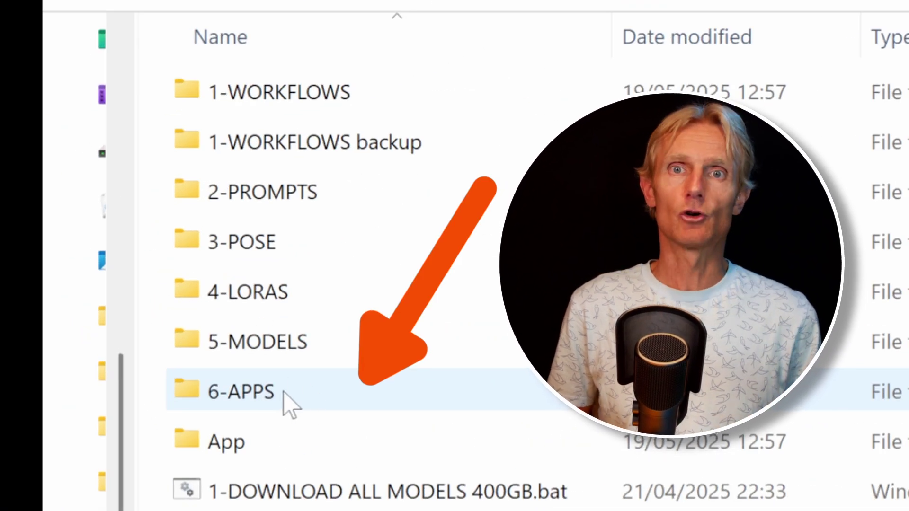
Create a new folder in Studio and rename it 'Update'
double_click(284, 393)
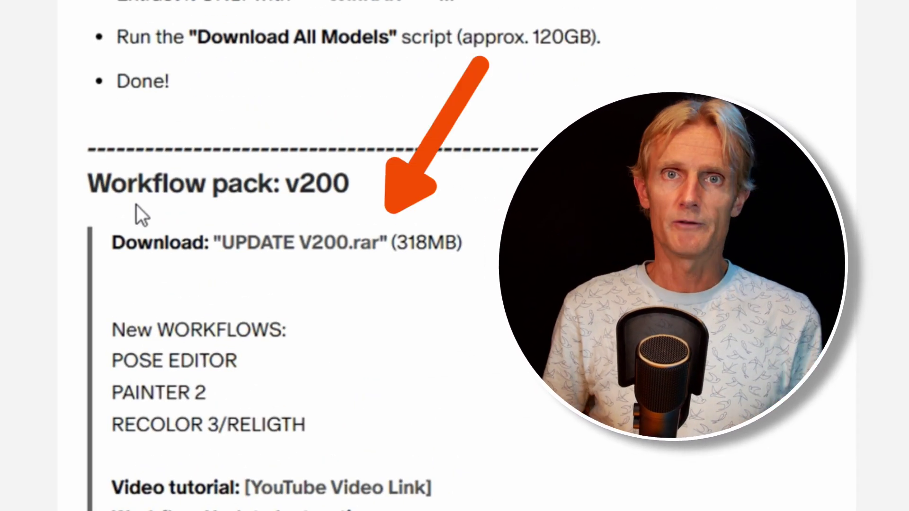
left_click_drag(110, 182, 394, 221)
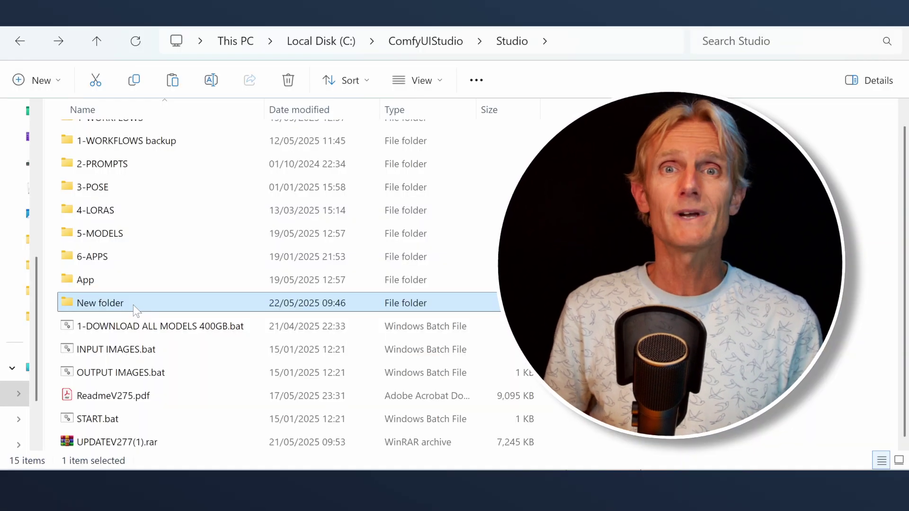
left_click(132, 305)
type("Update")
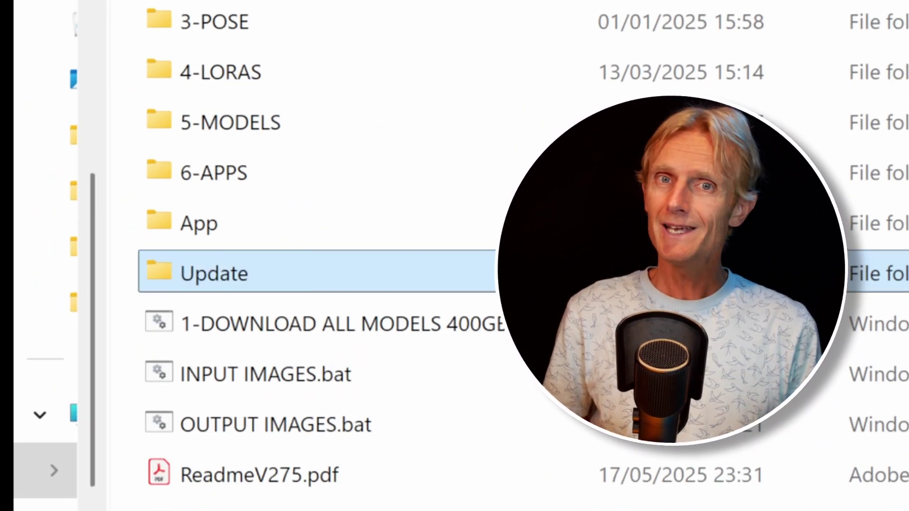
Open the Update folder, then return to Studio and select 1-DOWNLOAD ALL MODELS 400GB.bat
double_click(213, 273)
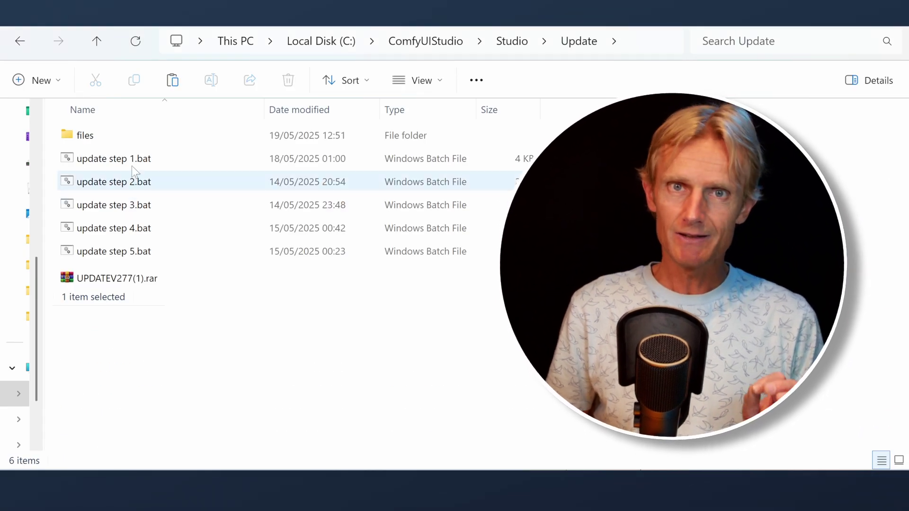
left_click(108, 208)
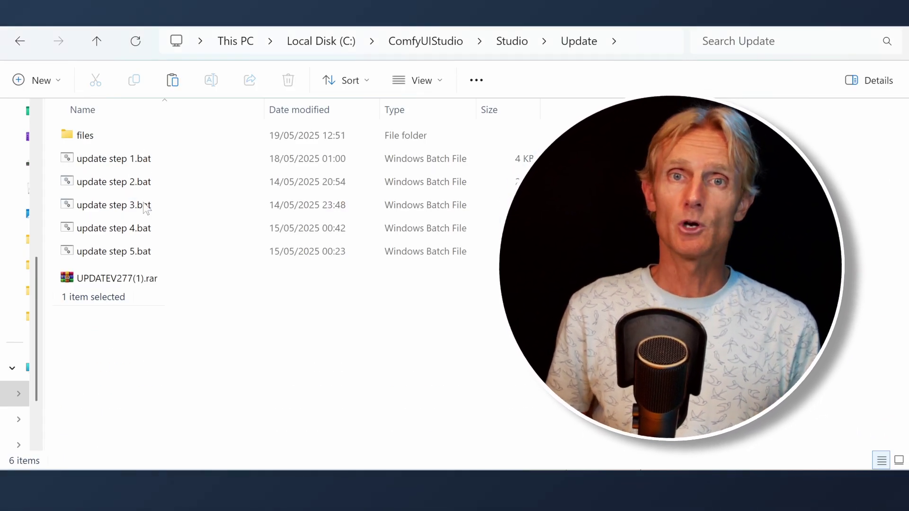
left_click(16, 41)
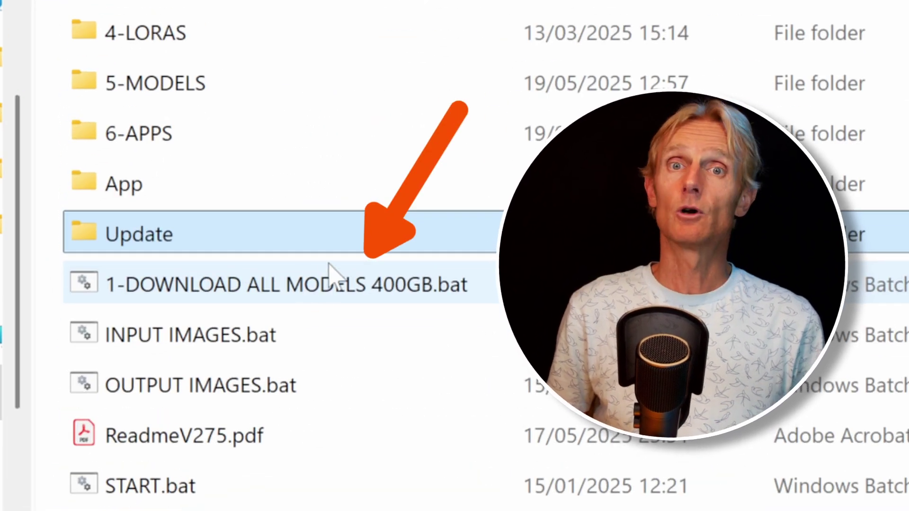
left_click(318, 275)
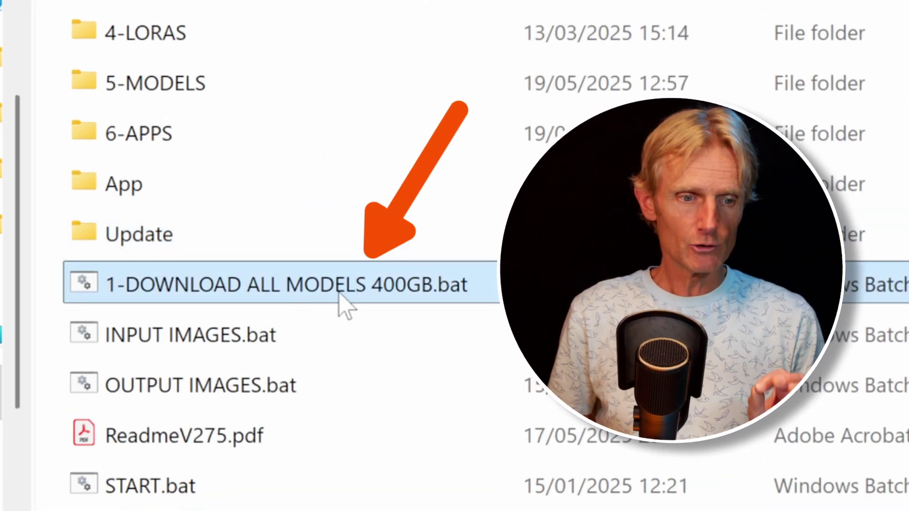